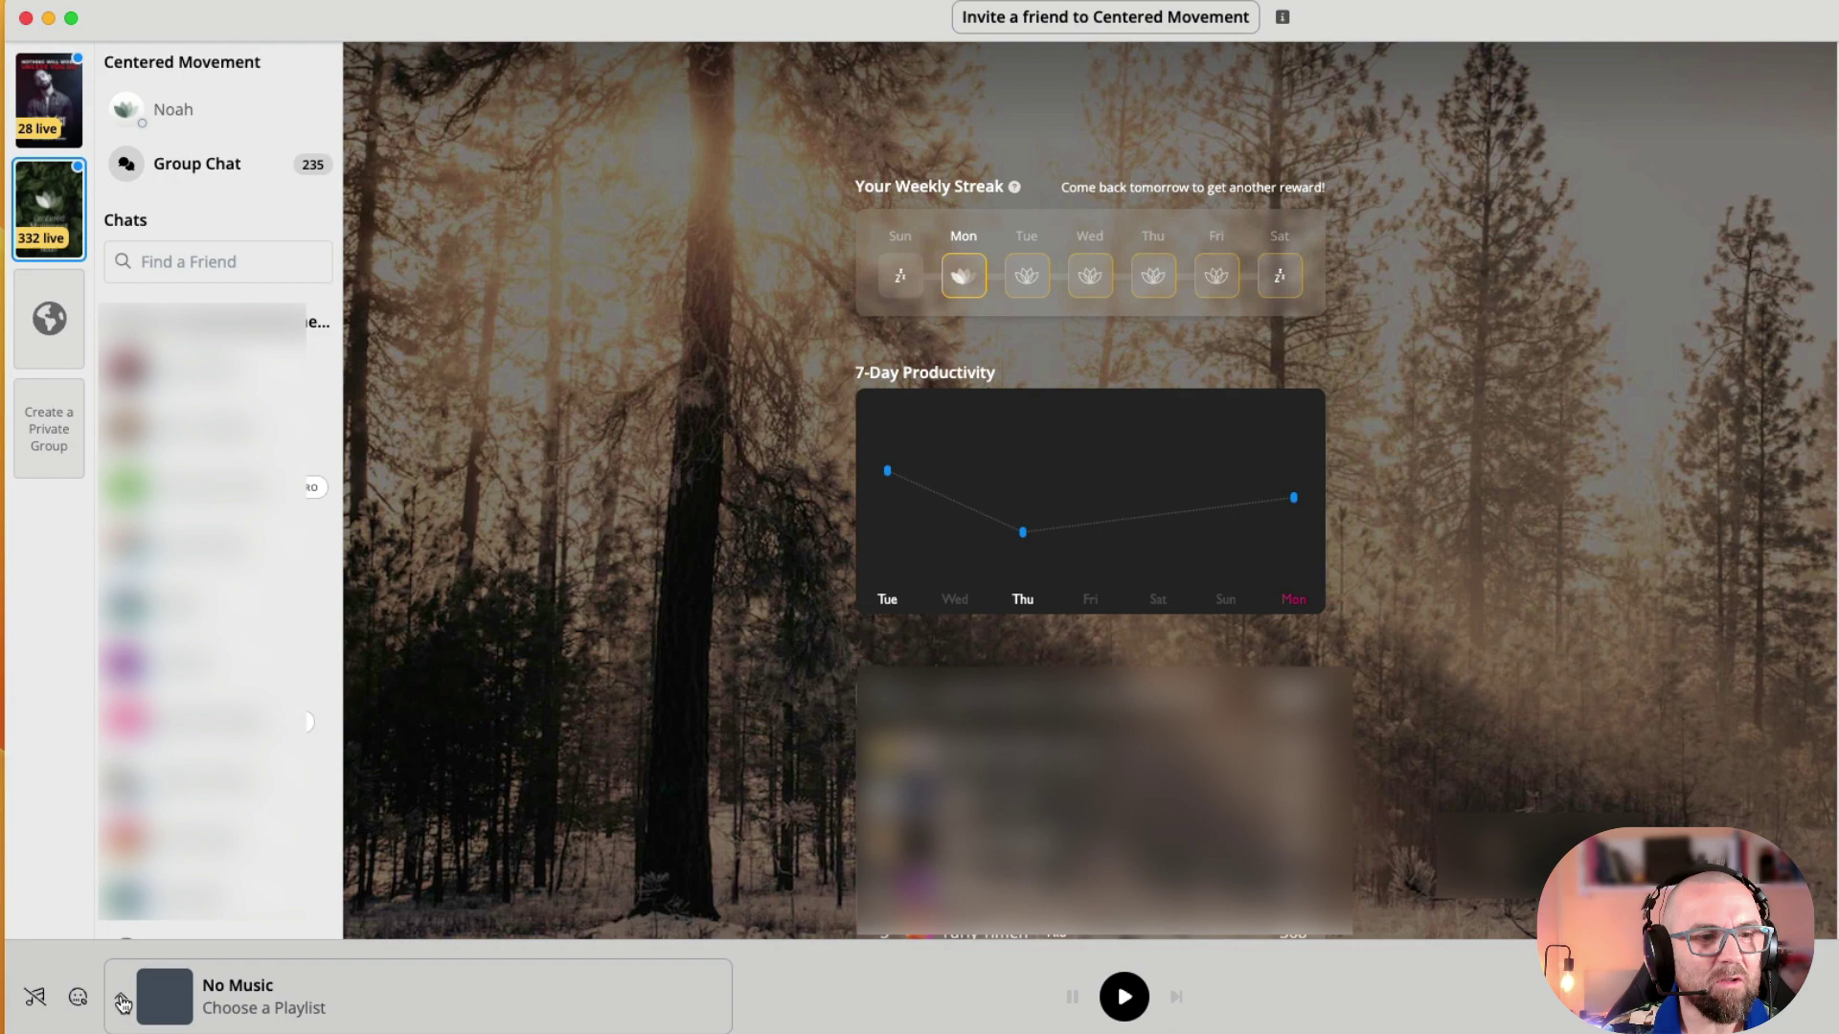
Step: Open the music playlist chooser, then close it without choosing any music
left_click(121, 1001)
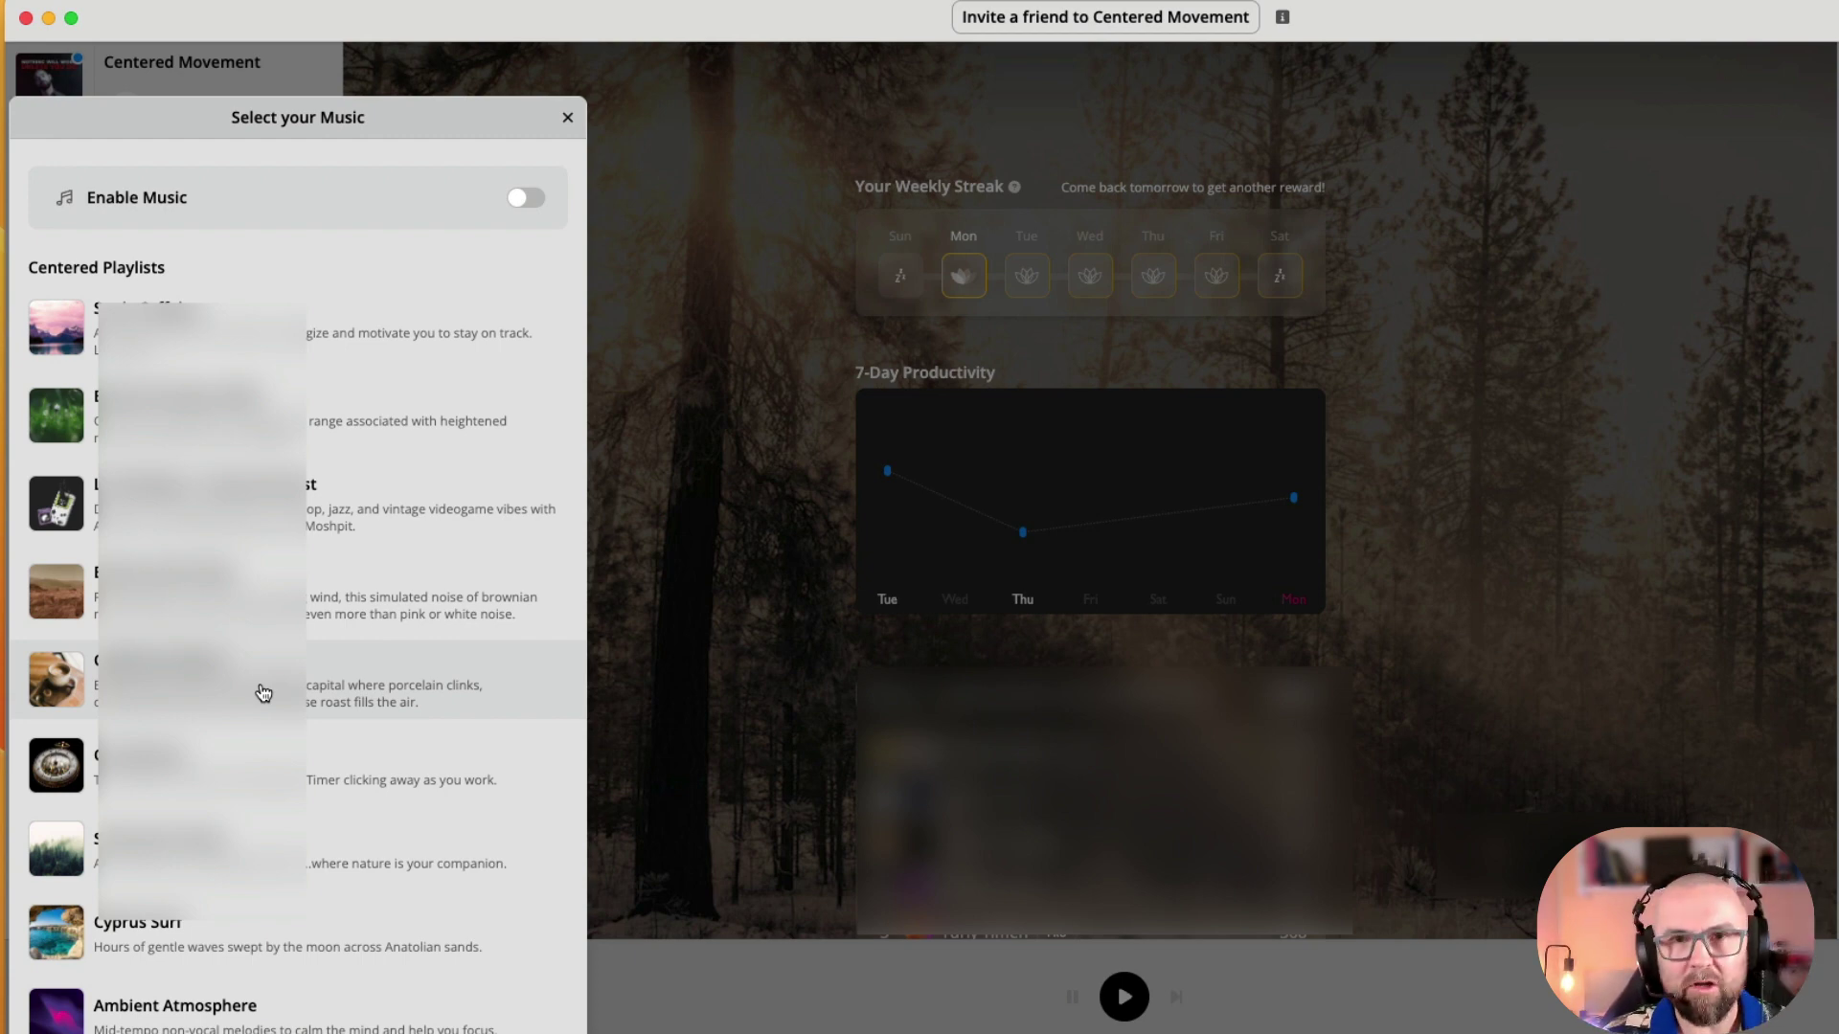
scroll(226, 869, "down", 3)
scroll(226, 870, "down", 4)
scroll(226, 869, "down", 6)
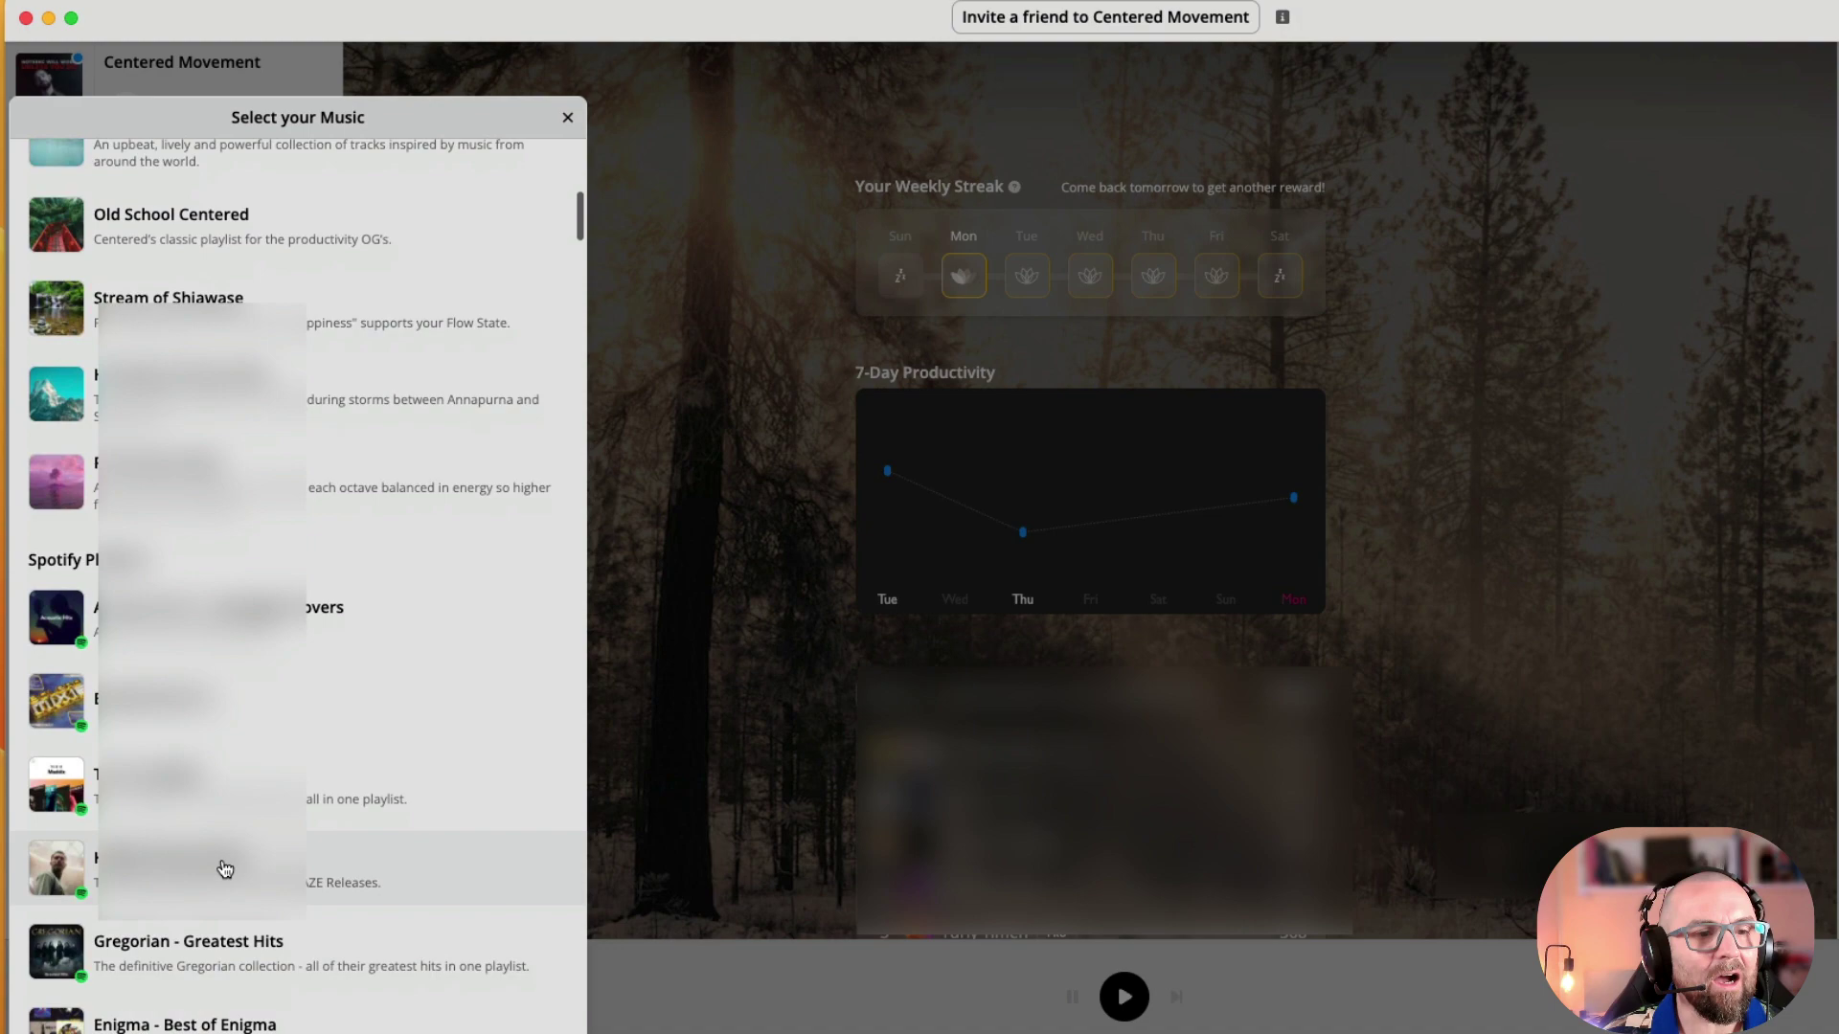
scroll(201, 690, "down", 1)
scroll(161, 734, "up", 5)
scroll(181, 727, "up", 4)
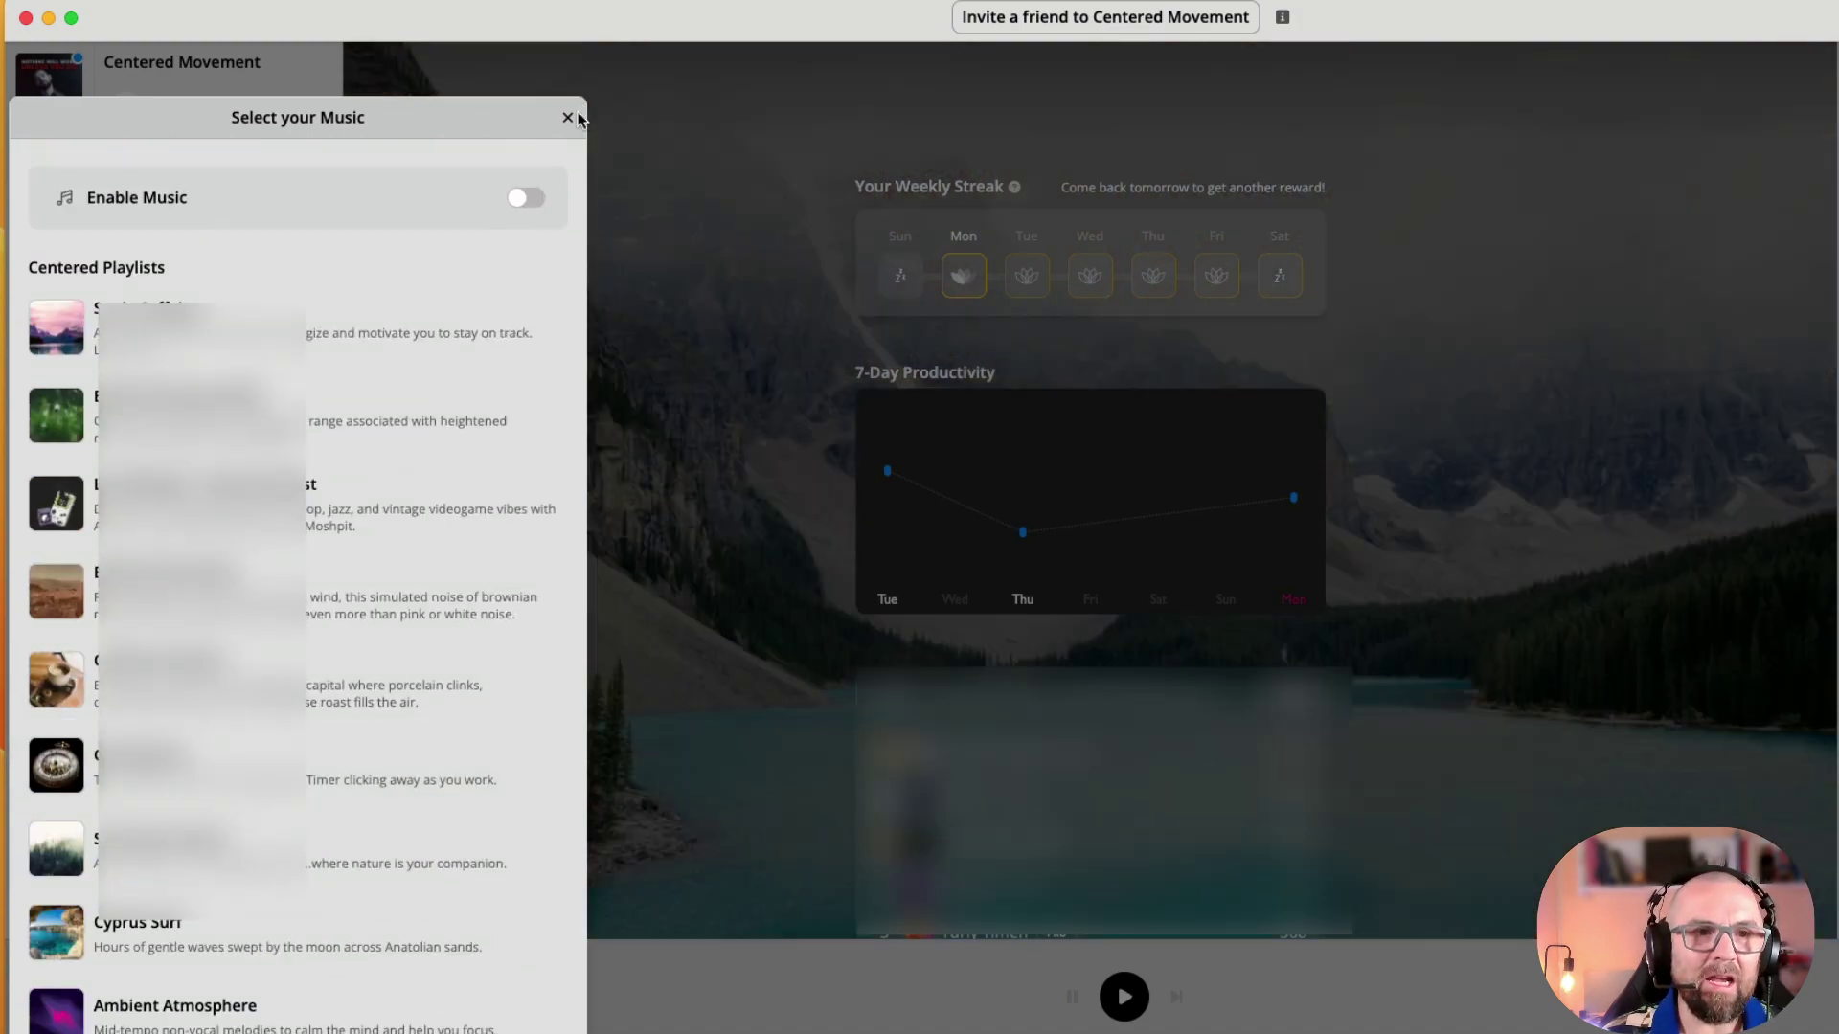
left_click(566, 118)
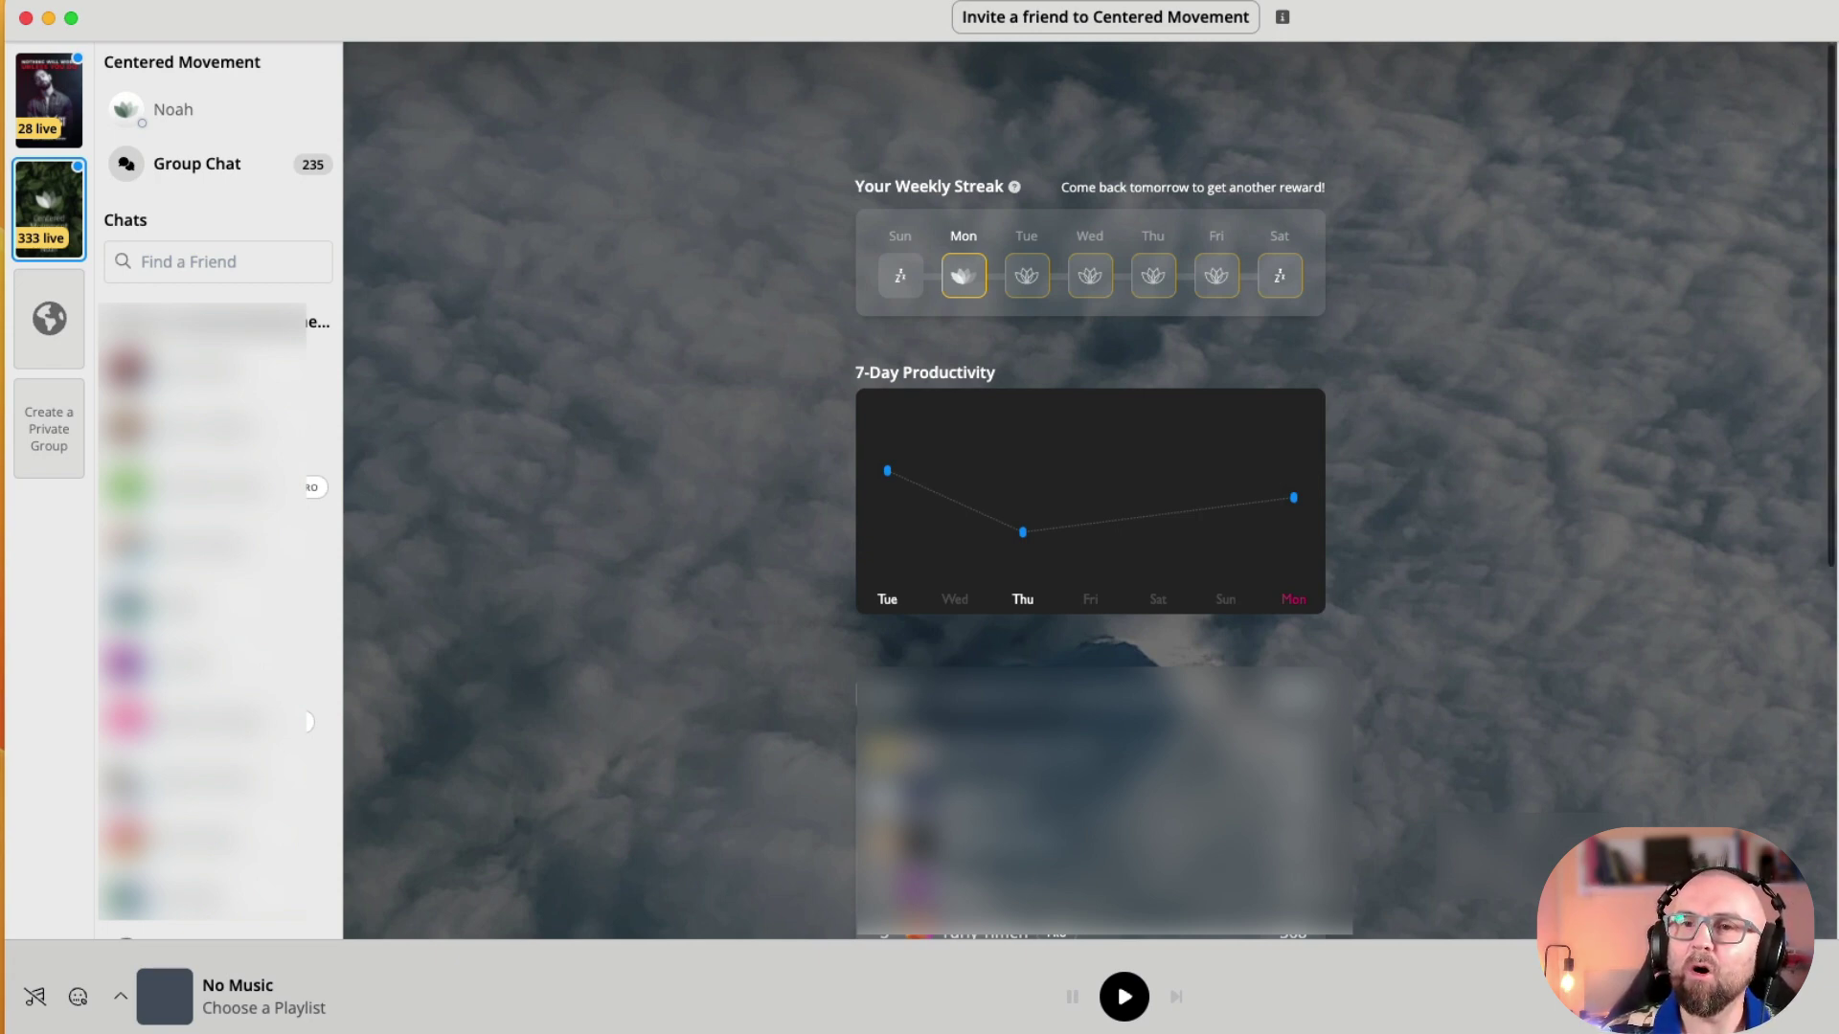
scroll(1542, 218, "down", 2)
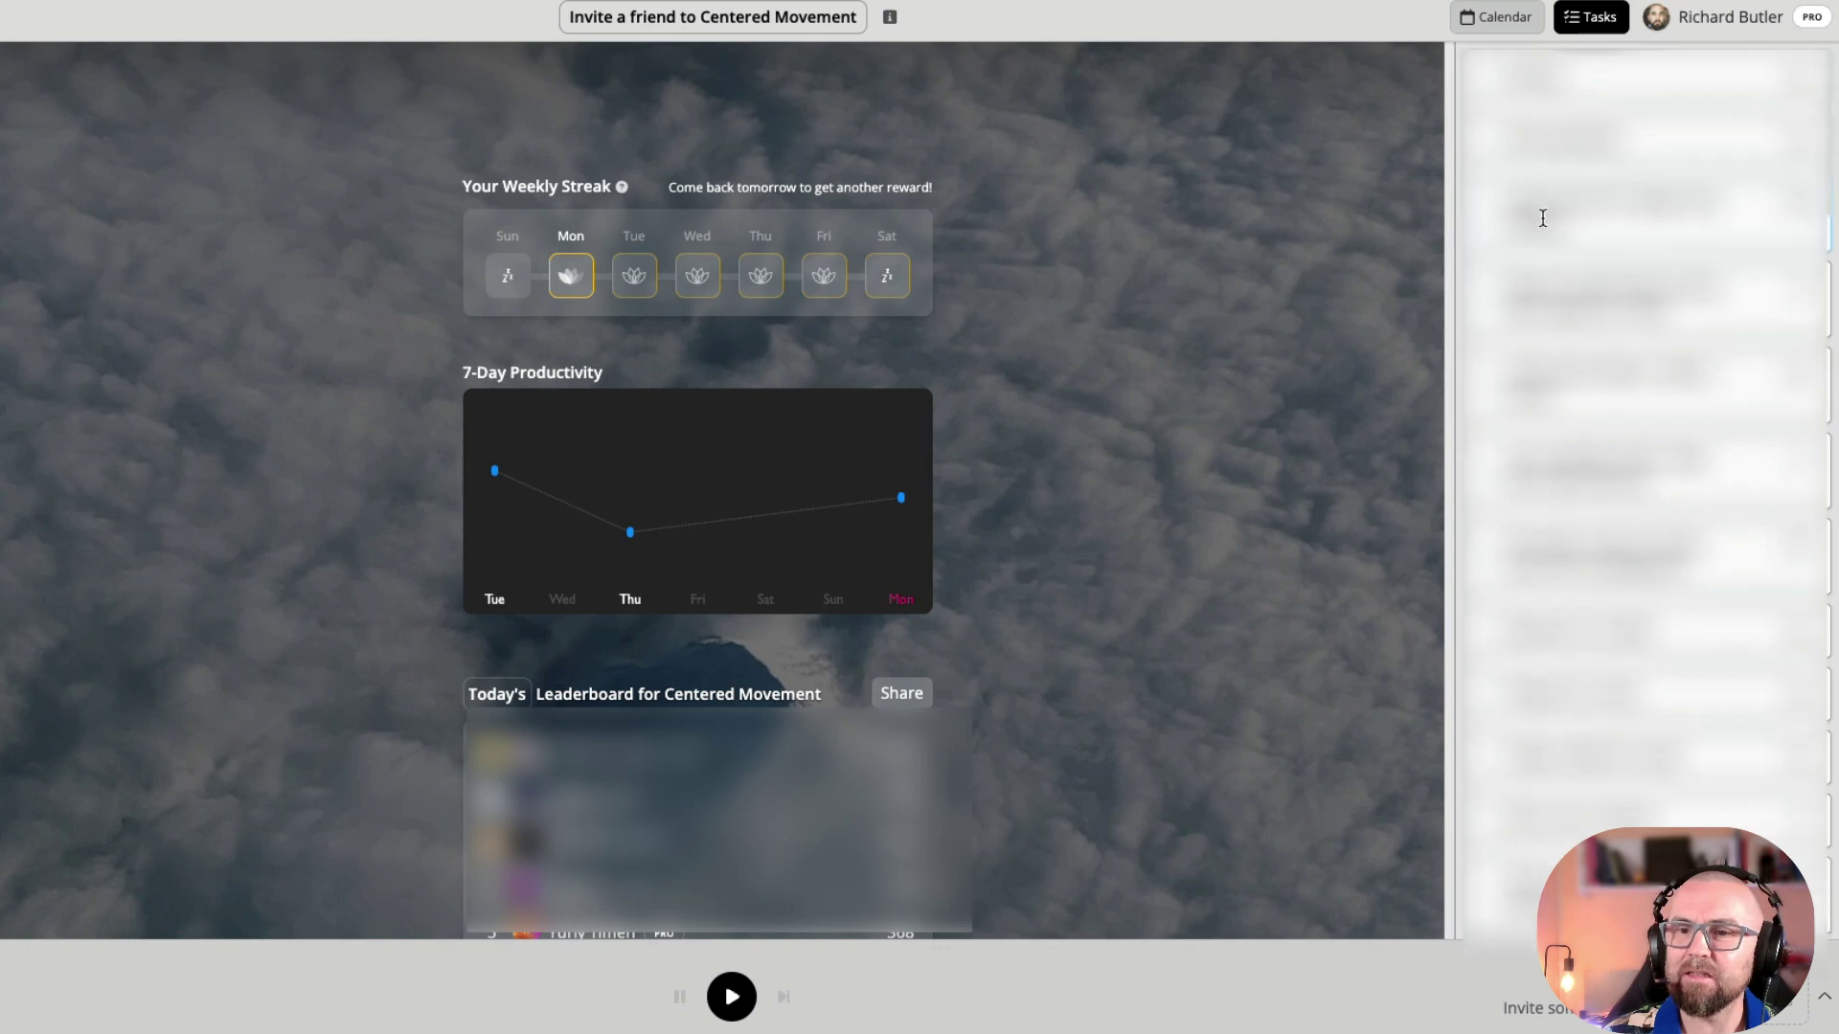
scroll(1542, 217, "down", 2)
scroll(1542, 217, "down", 1)
scroll(1541, 218, "down", 1)
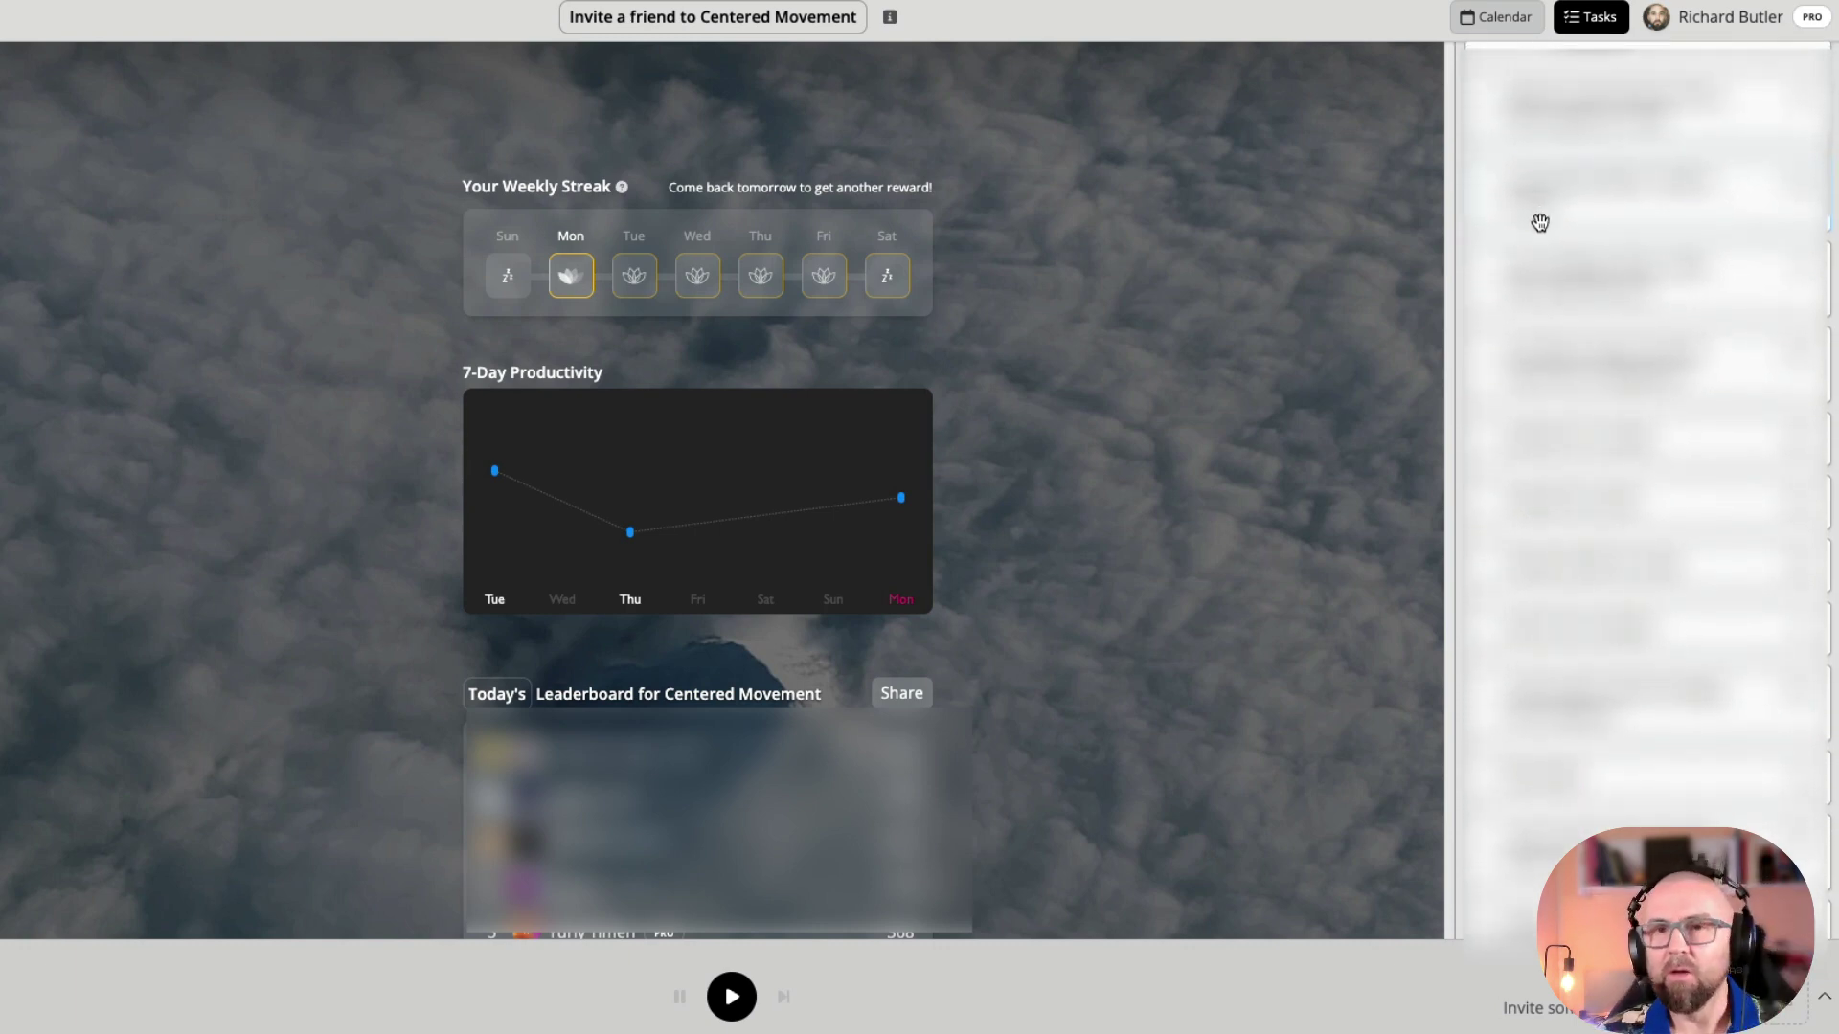
scroll(1541, 223, "down", 2)
scroll(1540, 222, "down", 2)
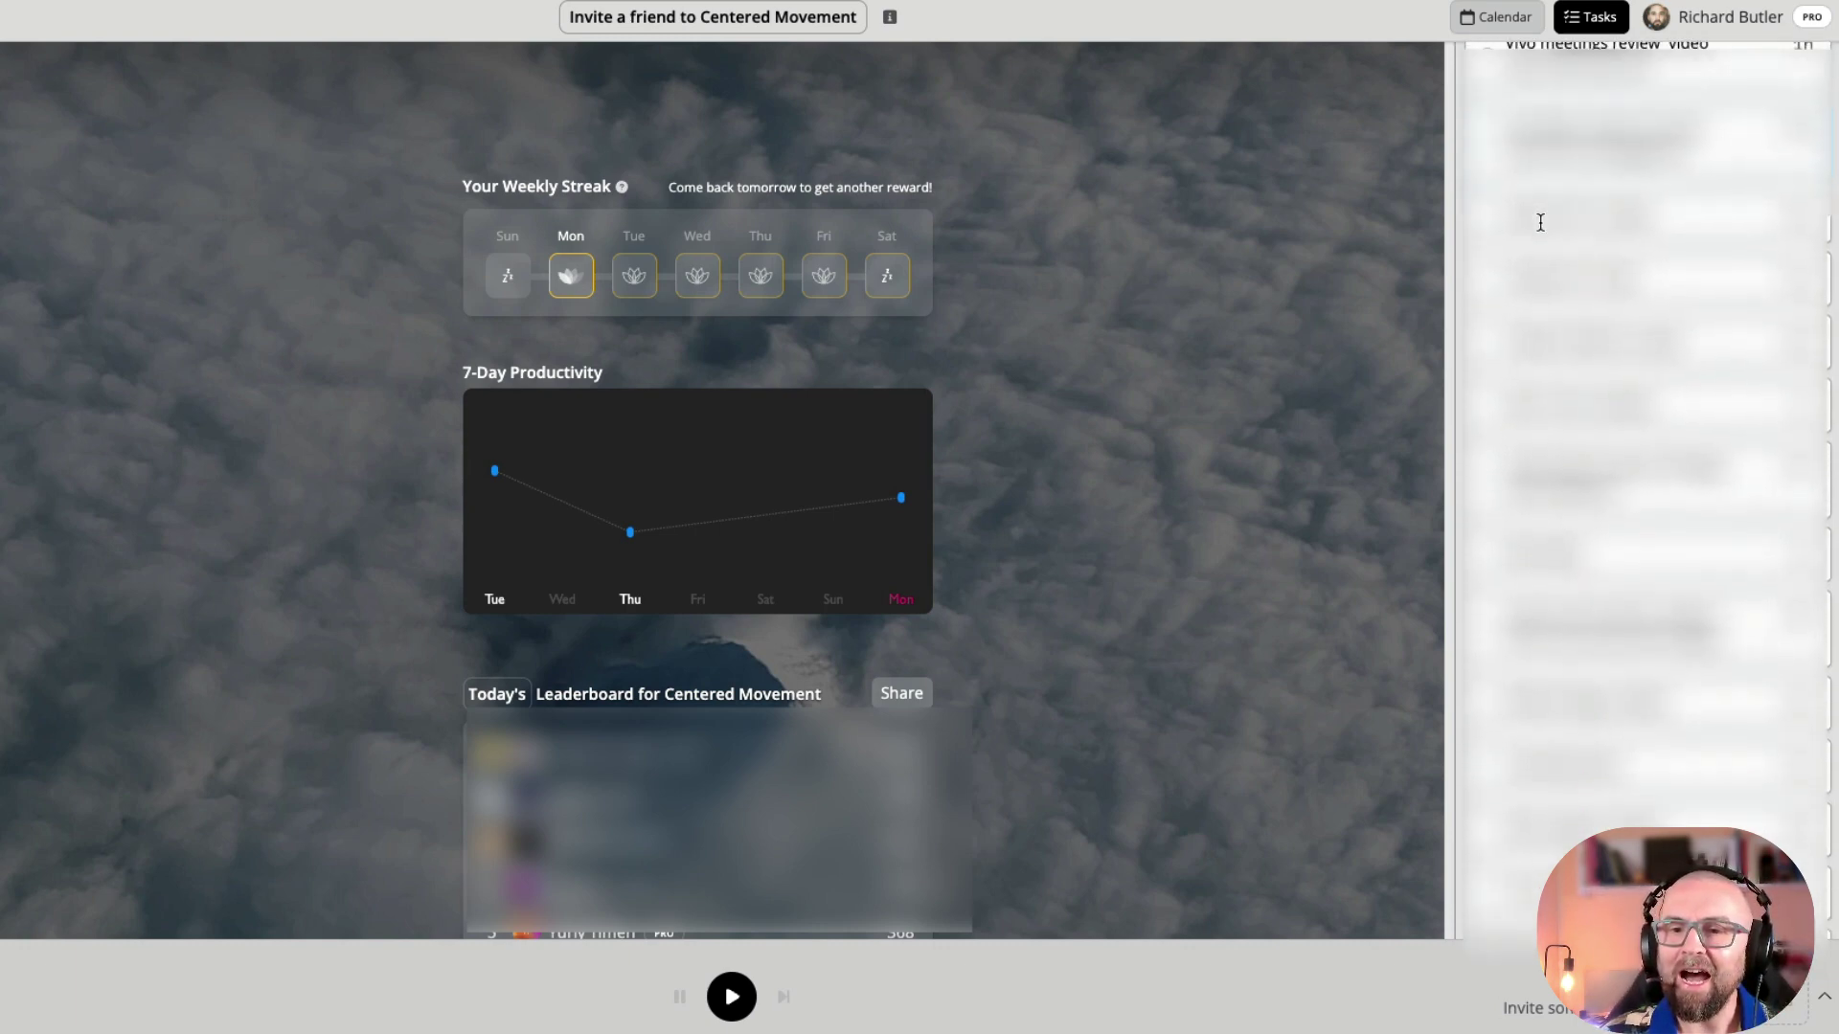
scroll(1541, 223, "down", 2)
scroll(1541, 223, "down", 1)
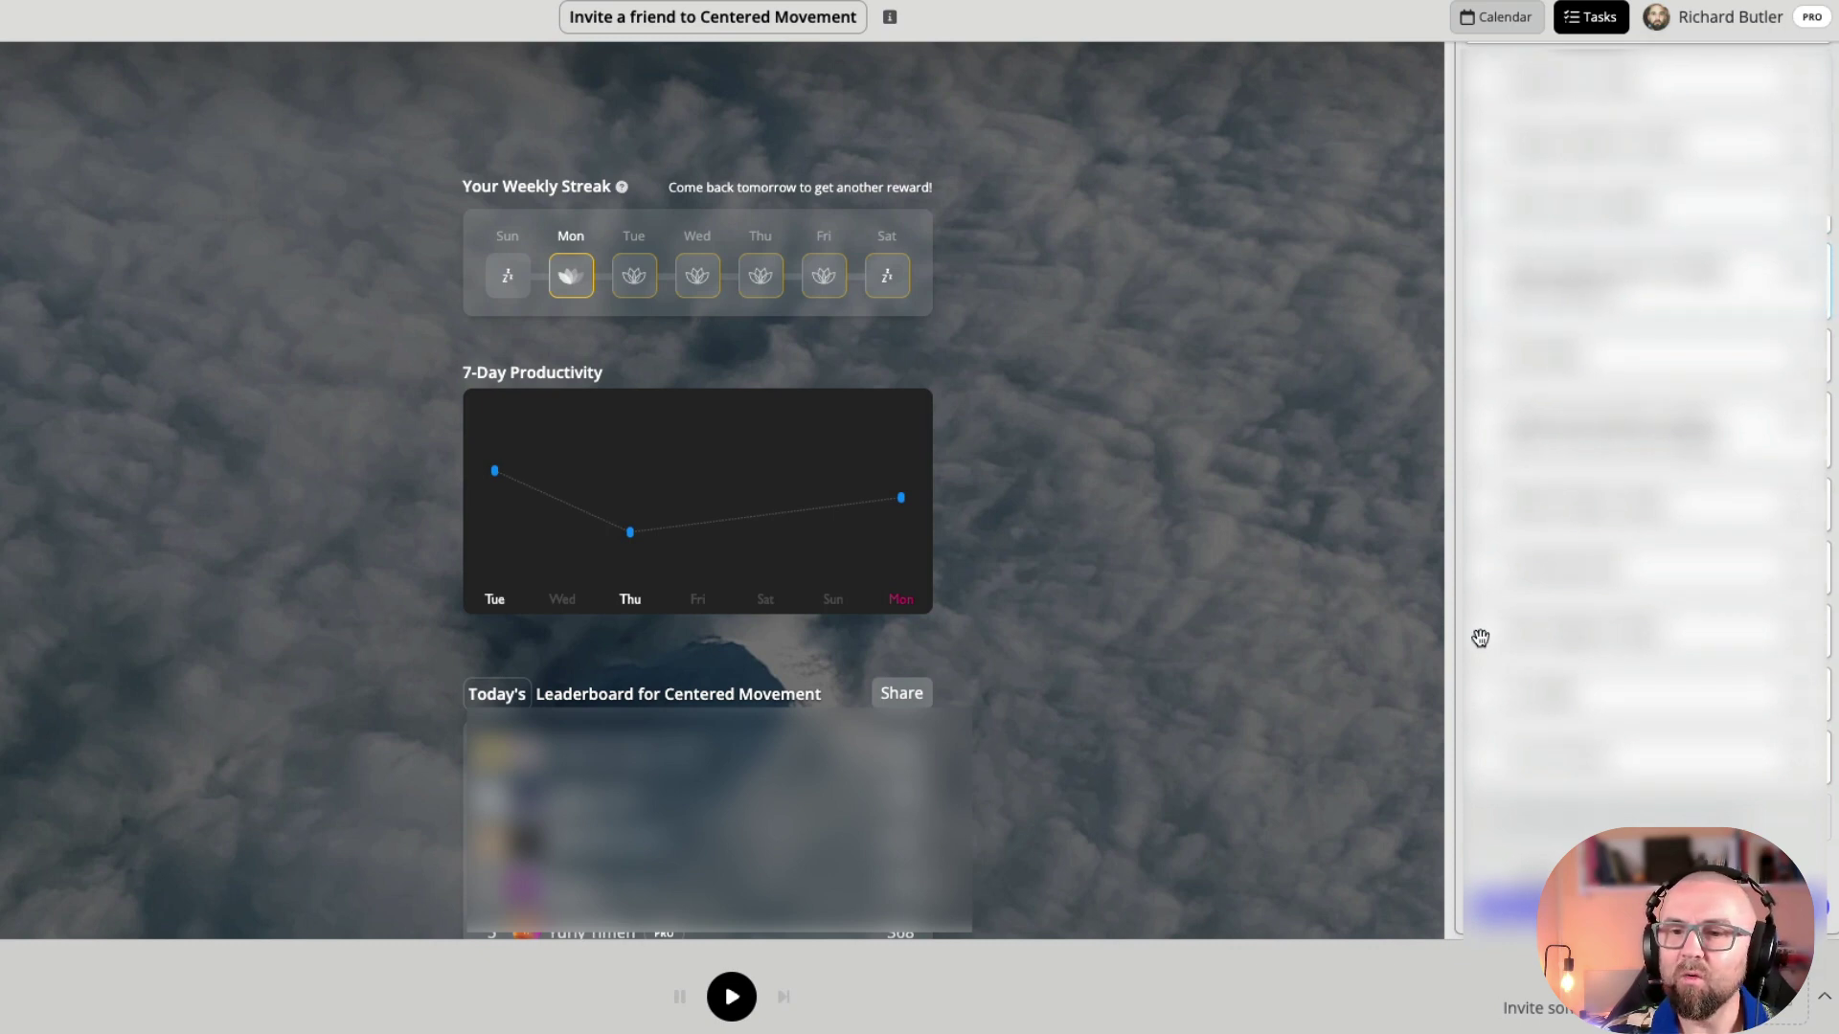
scroll(1629, 549, "up", 5)
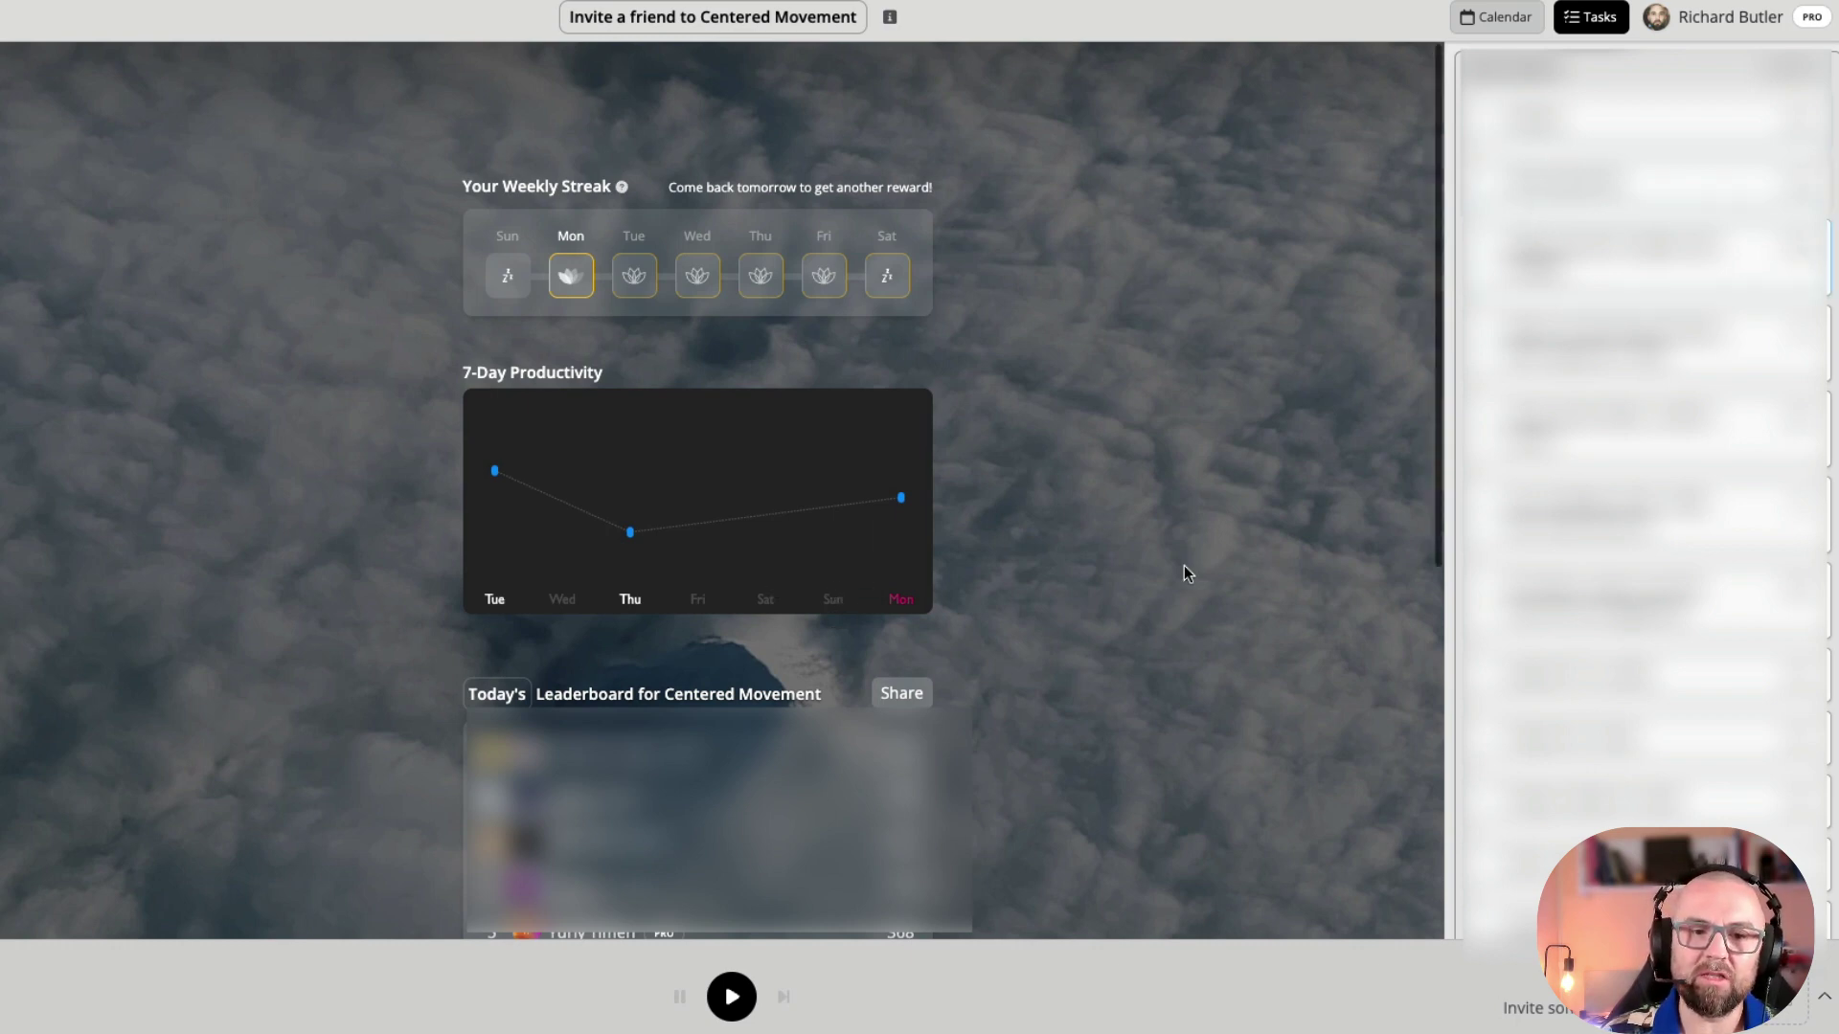
Step: Start a Podcast focus session and stop it after about 19 seconds
left_click(733, 998)
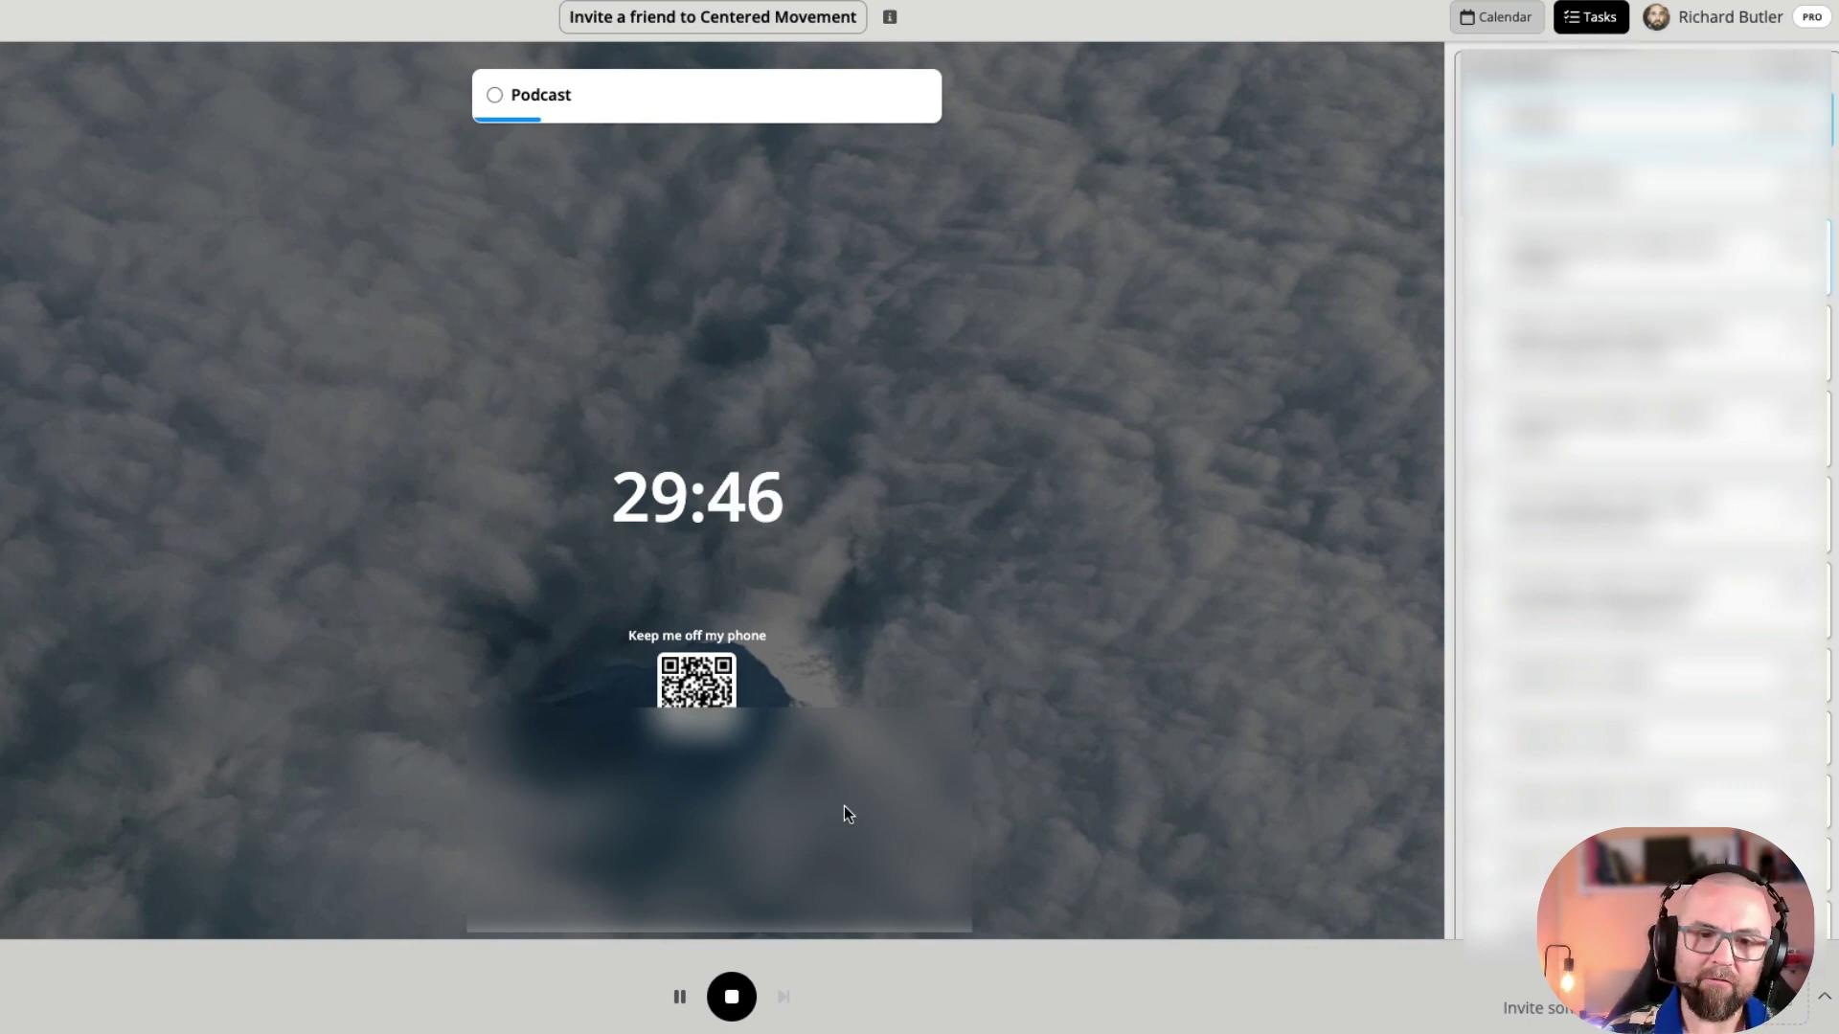
left_click(733, 997)
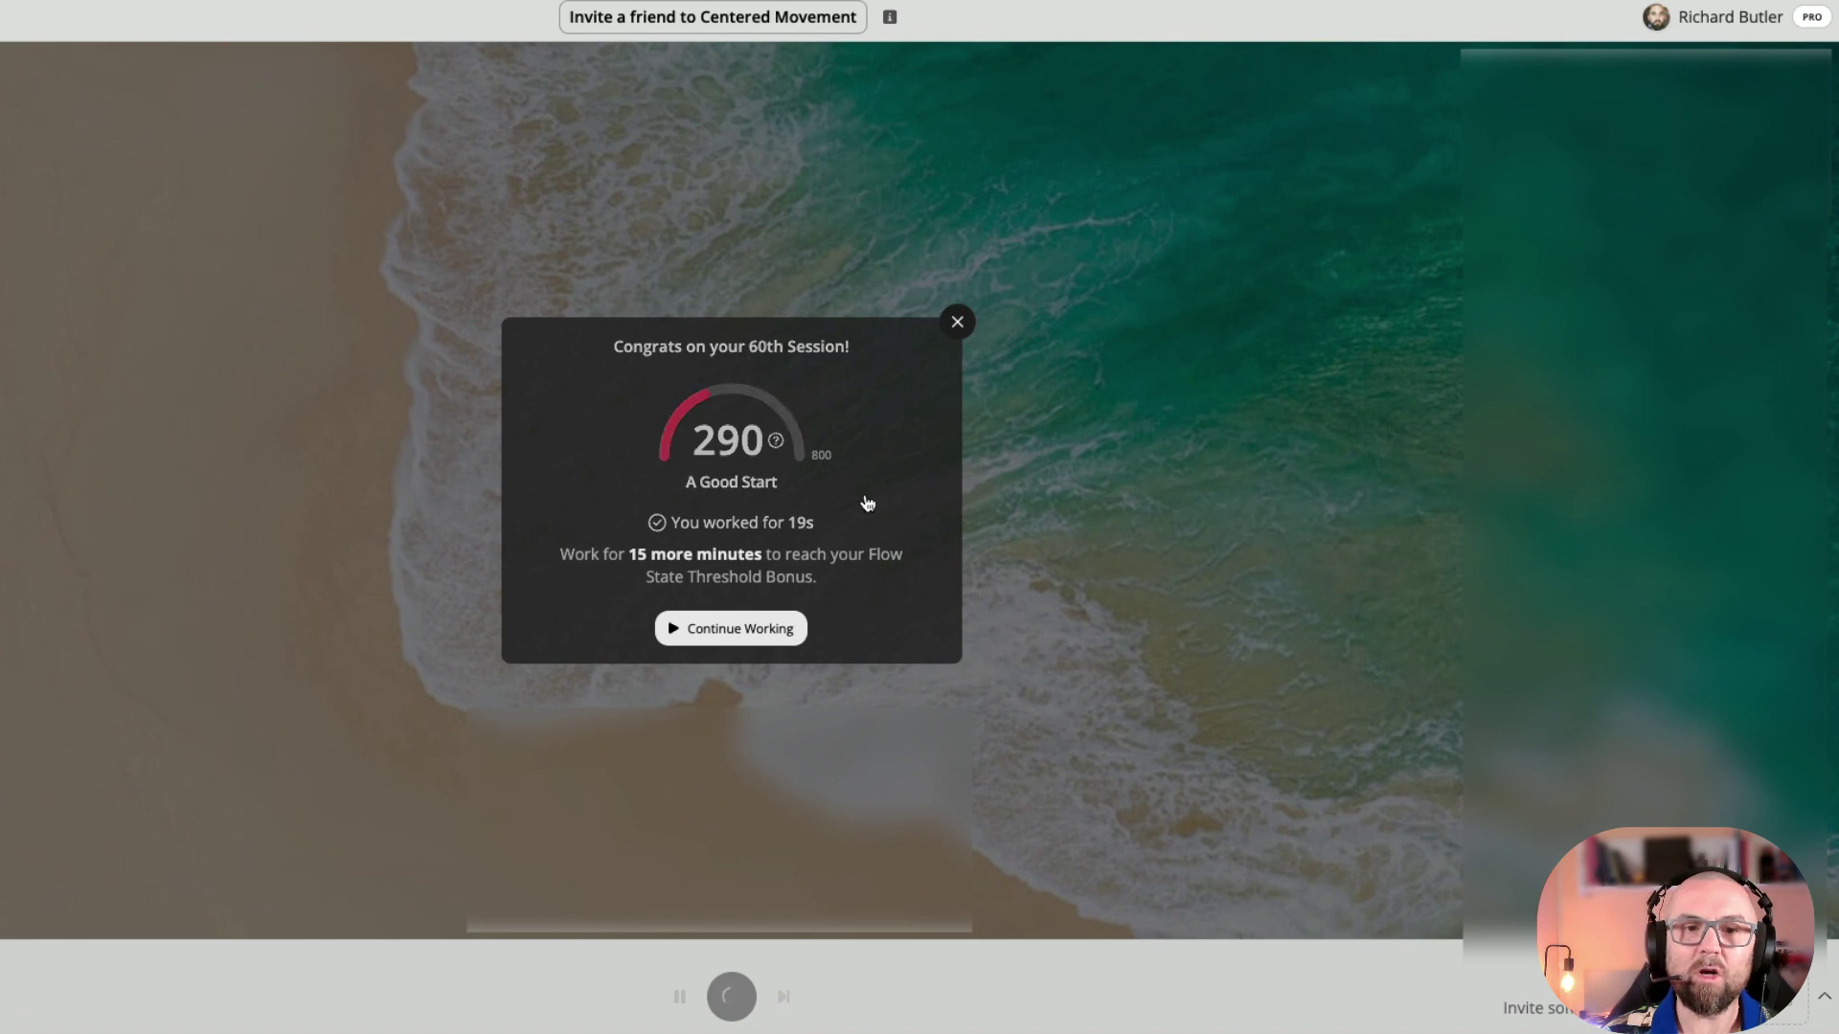
Step: Dismiss the congratulations summary and open the 7-Day Productivity score history
left_click(958, 324)
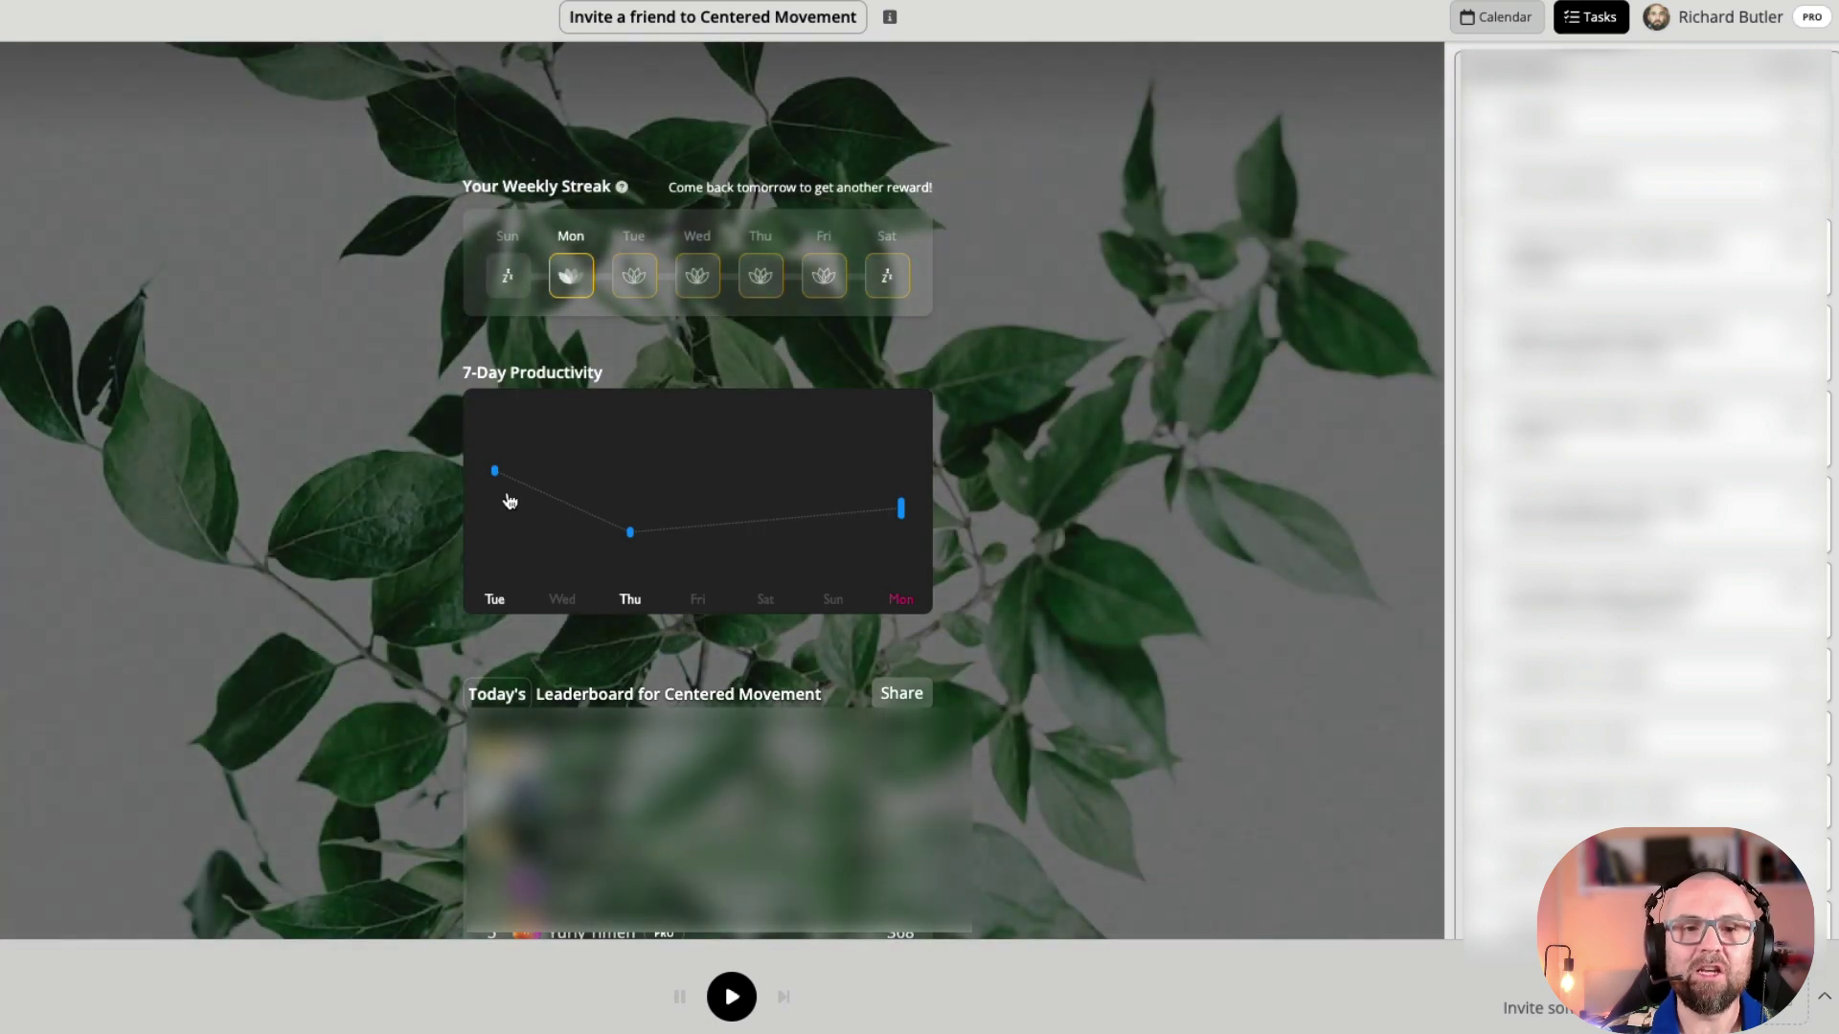
left_click(598, 506)
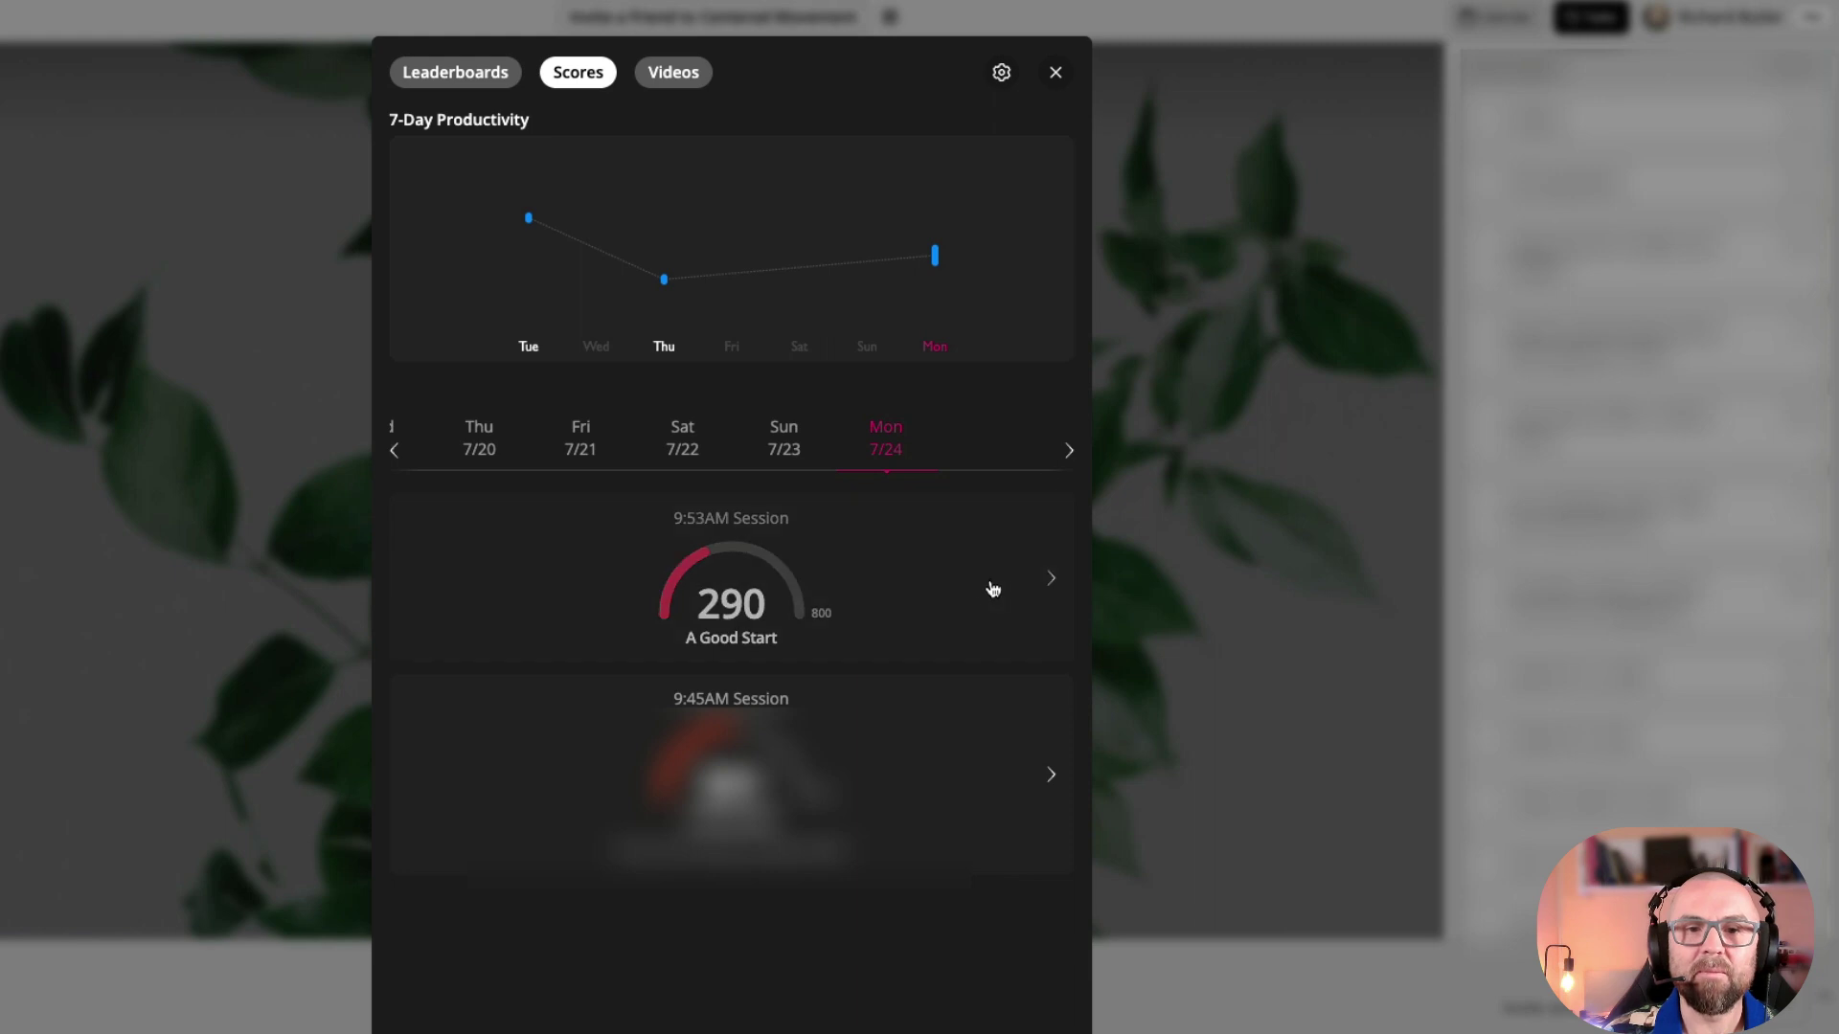
Step: Inspect the 9:53AM session's 290-point score breakdown, then return to the Scores overview
left_click(1050, 583)
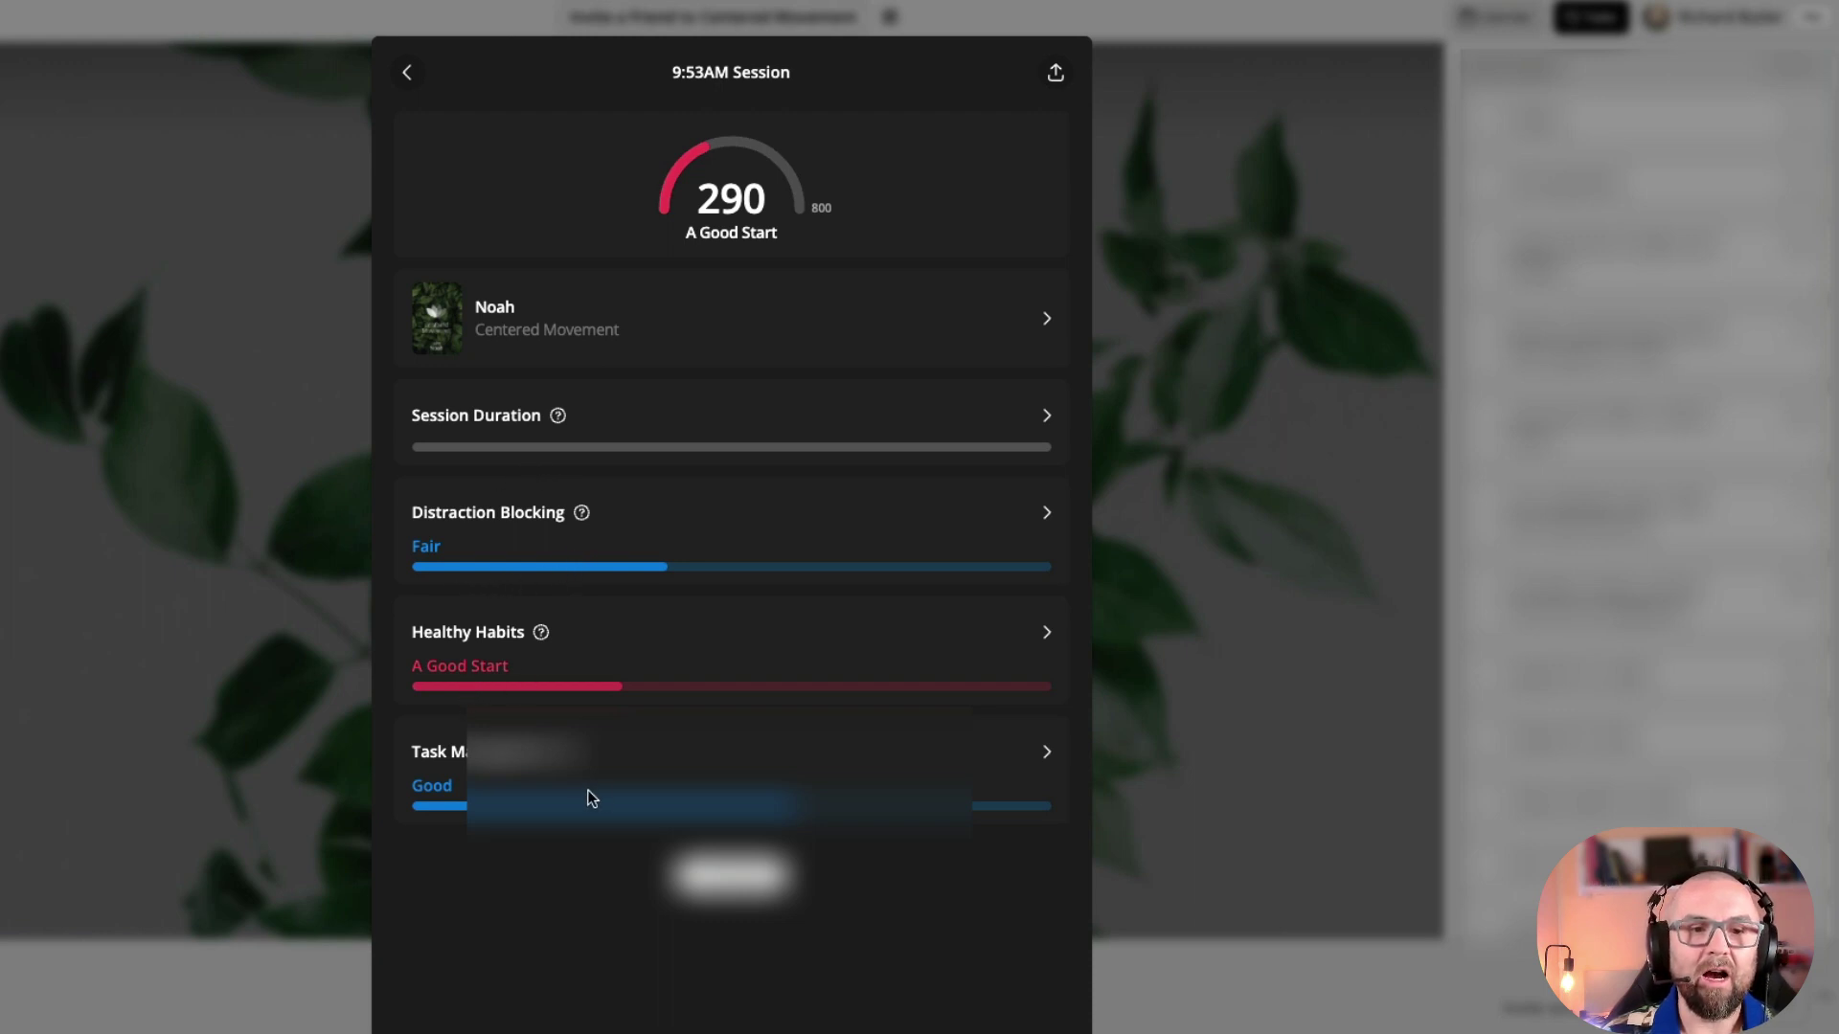
left_click(535, 644)
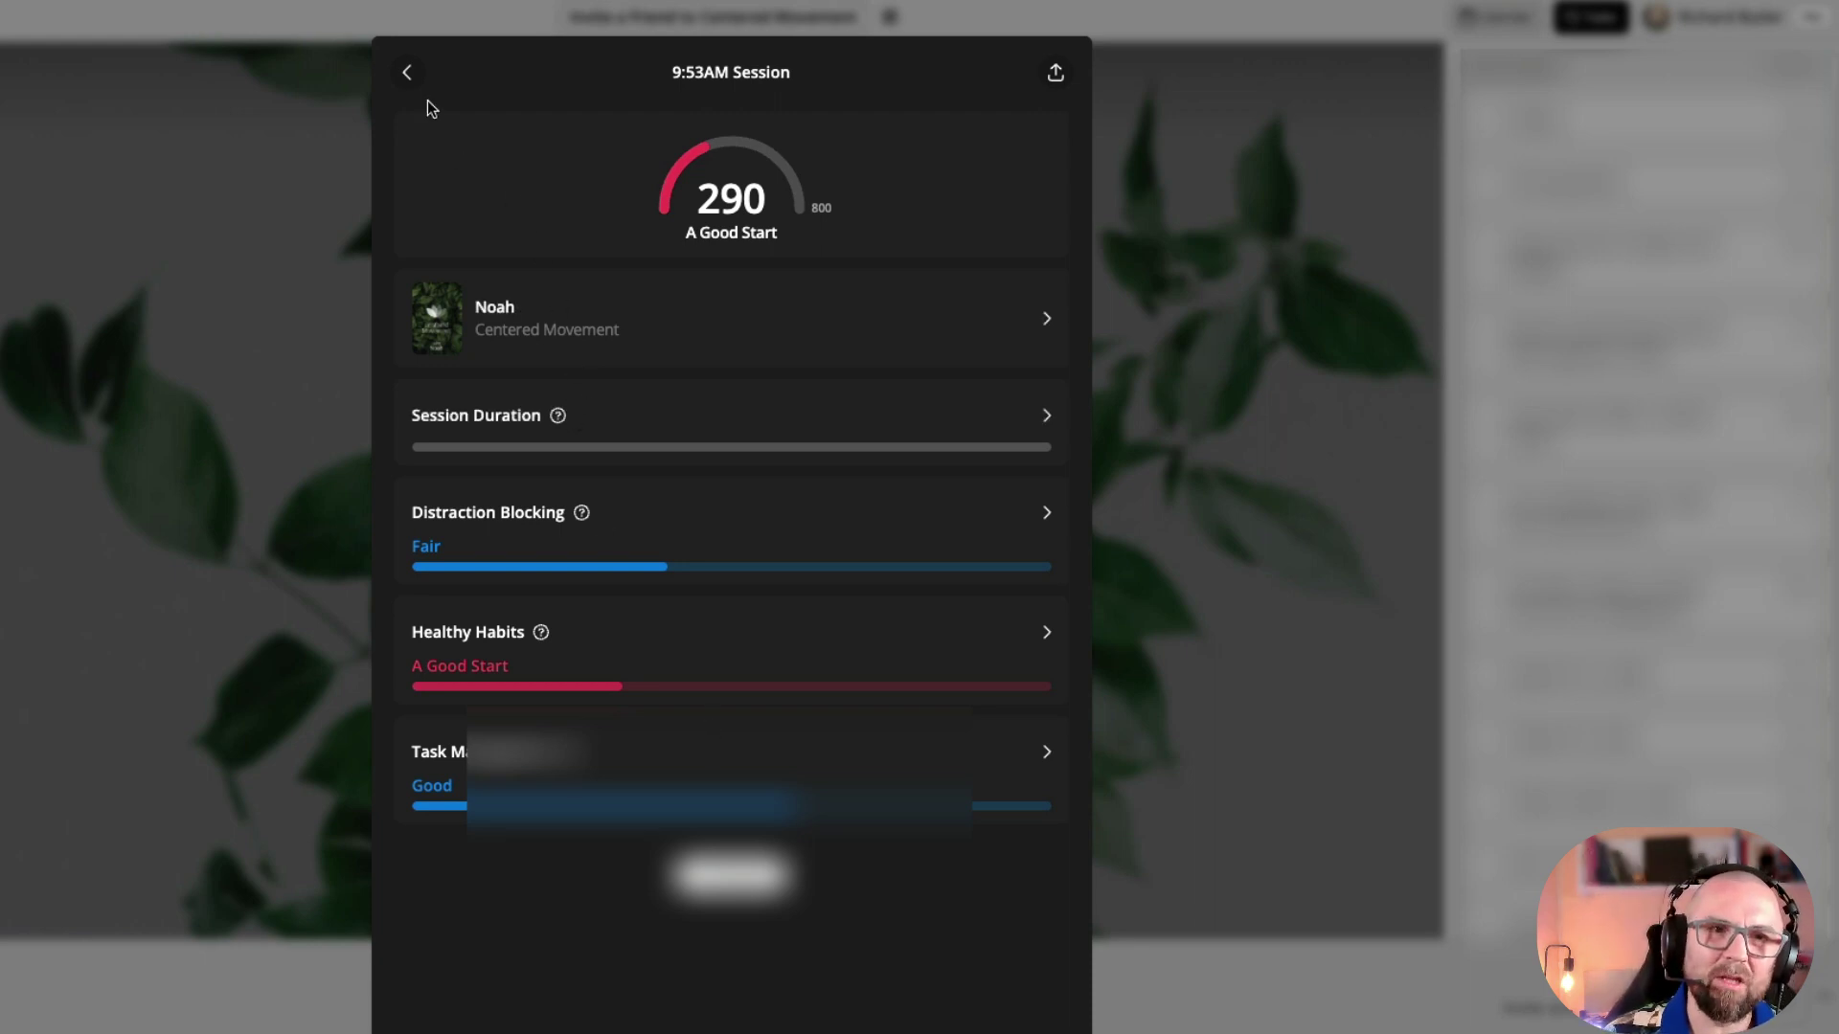
left_click(407, 72)
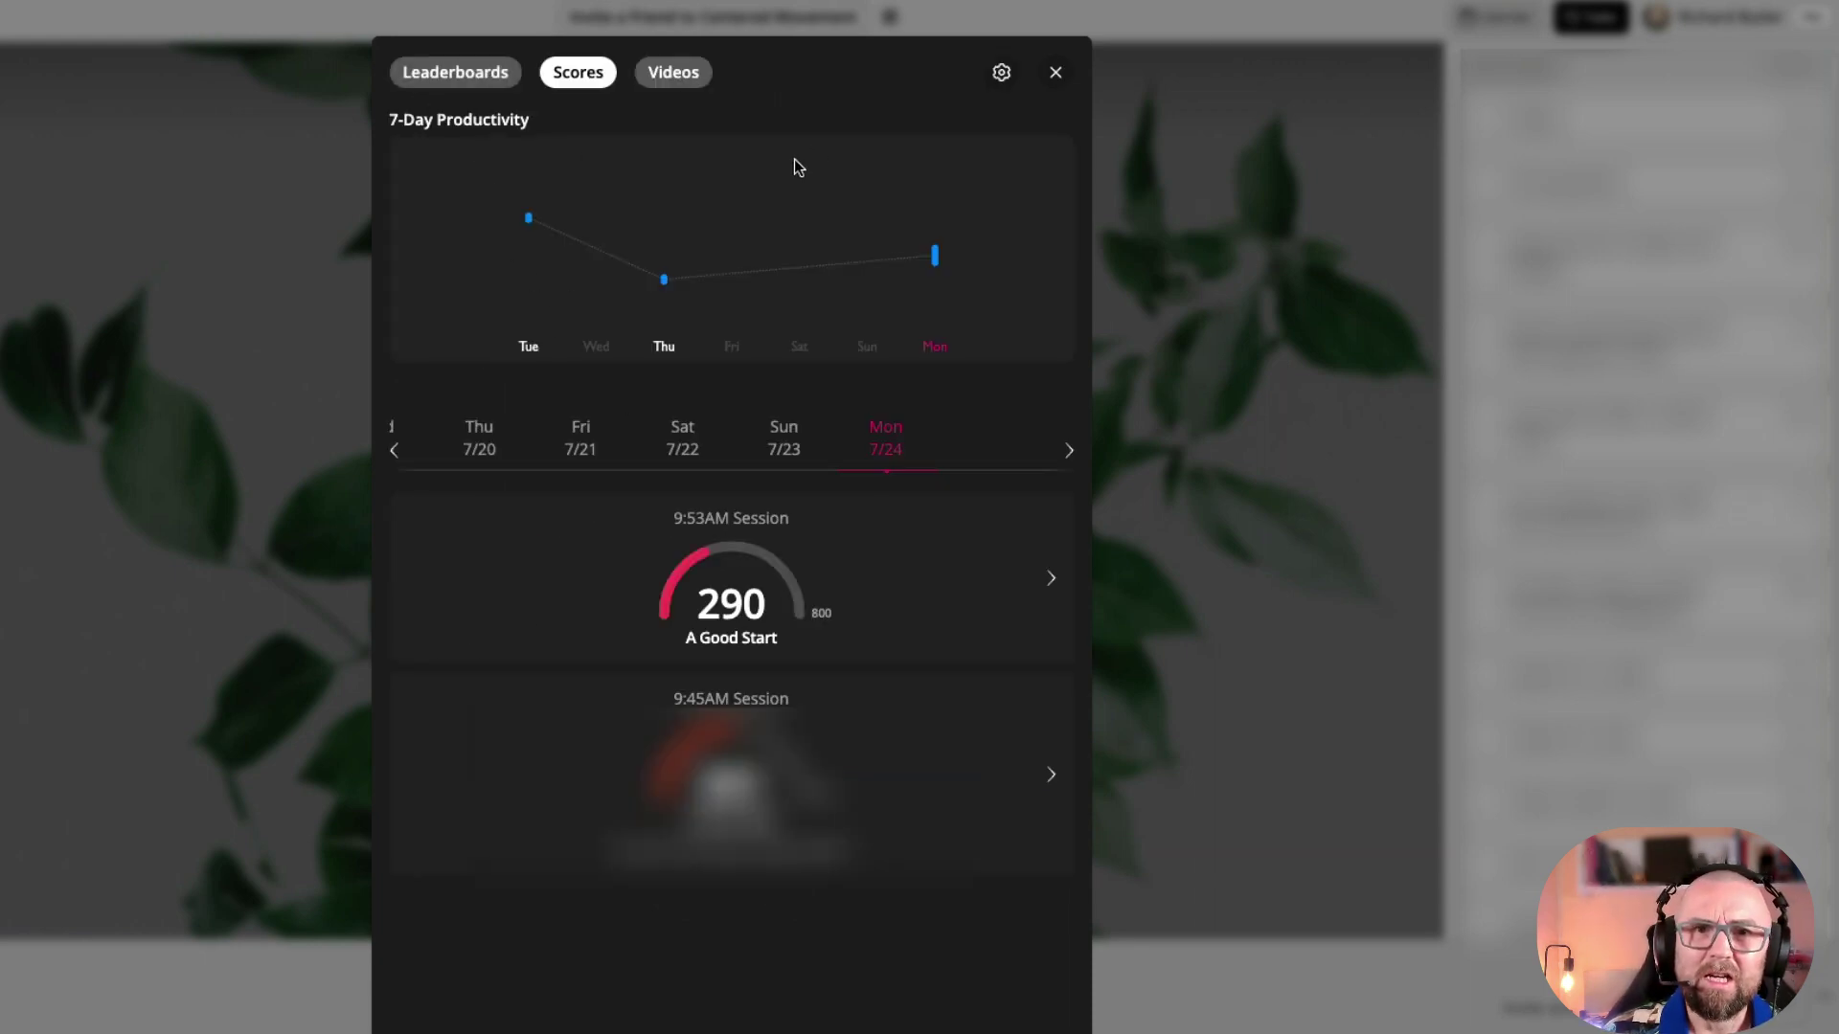
Step: Close the score history and open the Work with a Buddy panel
left_click(1053, 73)
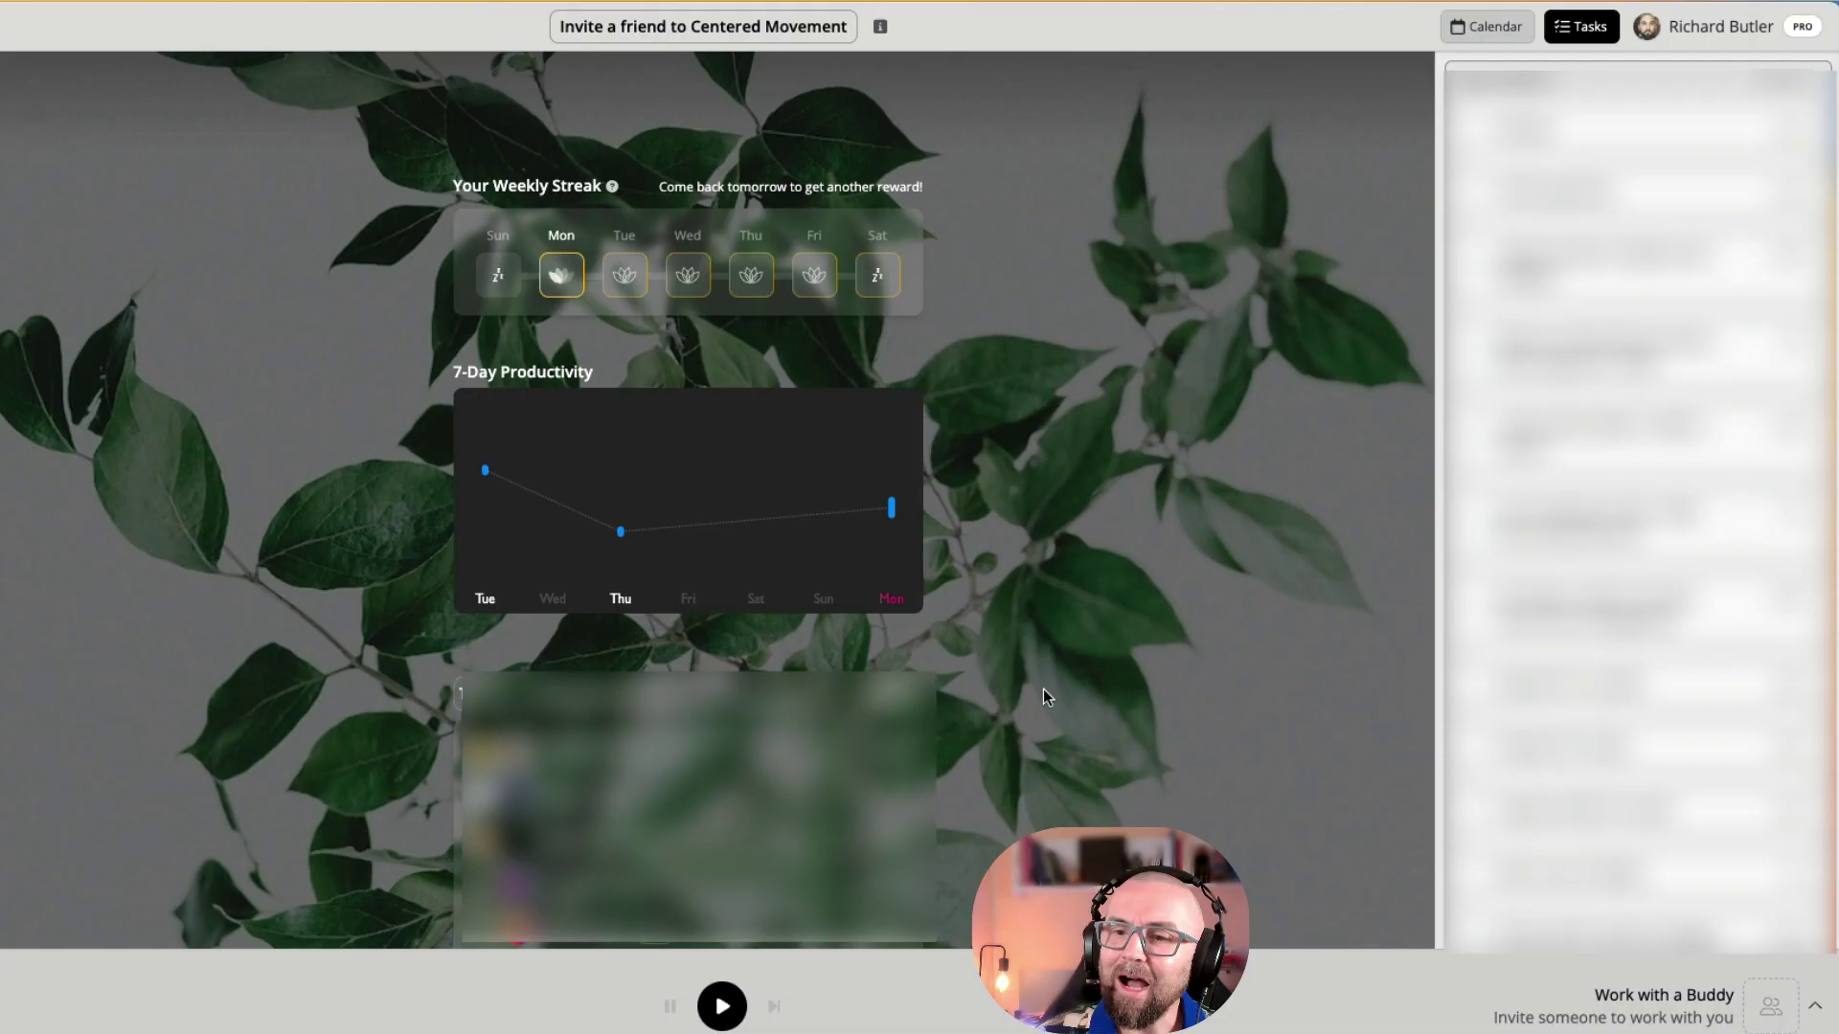
left_click(1771, 1010)
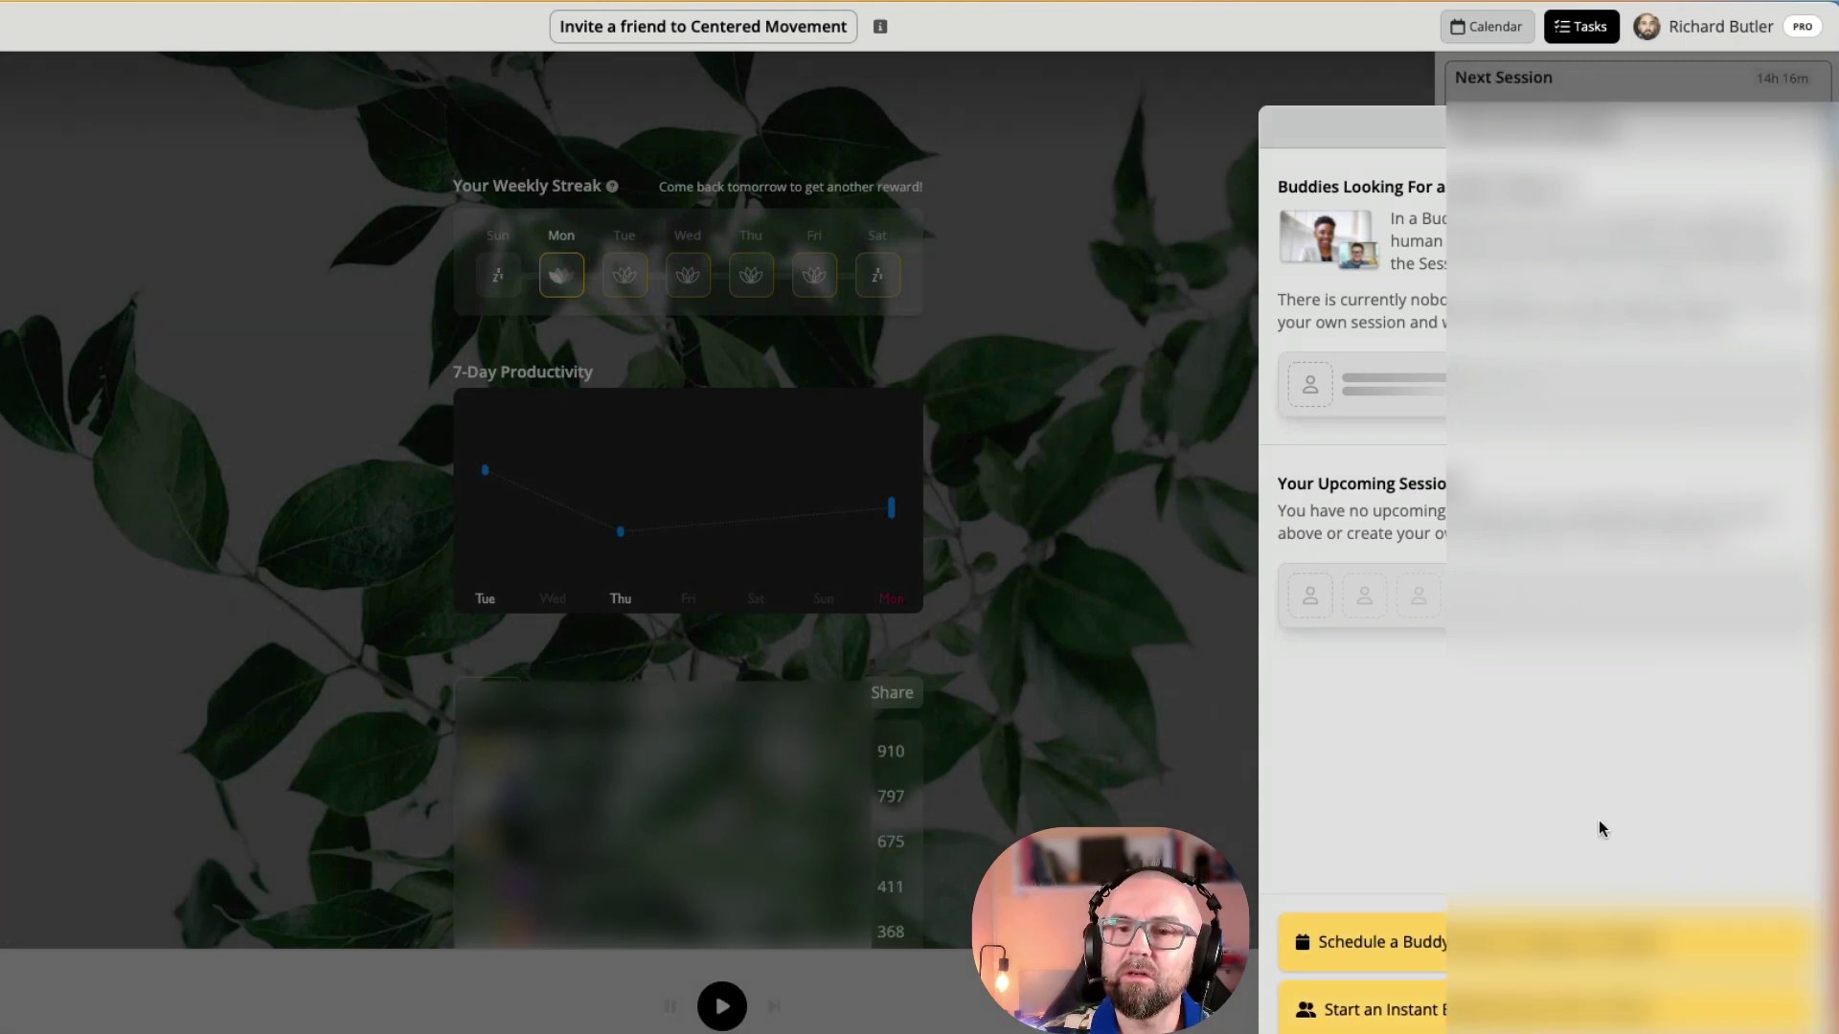